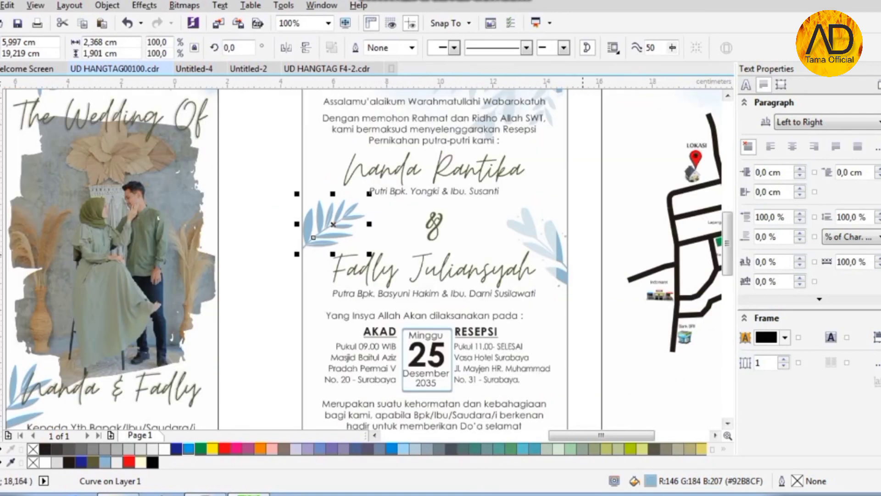
- Zoom around the finished hang tag and inspect the leaf sprigs beside the names and on the map panel
scroll(203, 197, down, 1)
click(369, 222)
click(541, 255)
scroll(538, 256, up, 1)
click(530, 258)
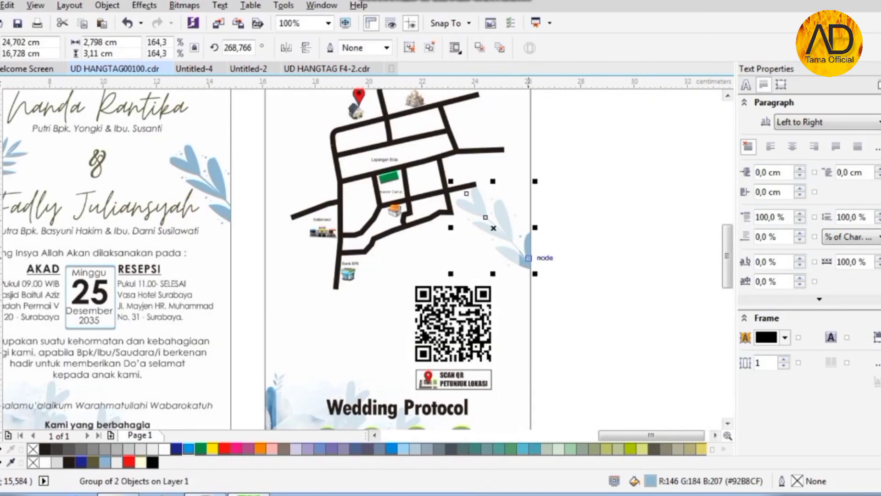
scroll(531, 259, down, 1)
scroll(296, 223, up, 1)
scroll(241, 250, down, 1)
click(204, 257)
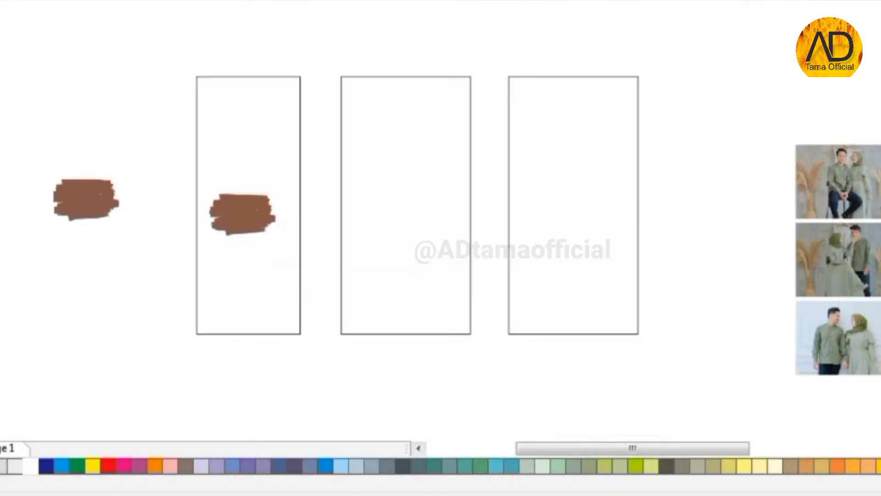
- Enlarge the brown brush stroke in the first panel and stretch it taller
click(573, 205)
click(257, 210)
scroll(256, 210, up, 2)
drag(433, 288, 488, 322)
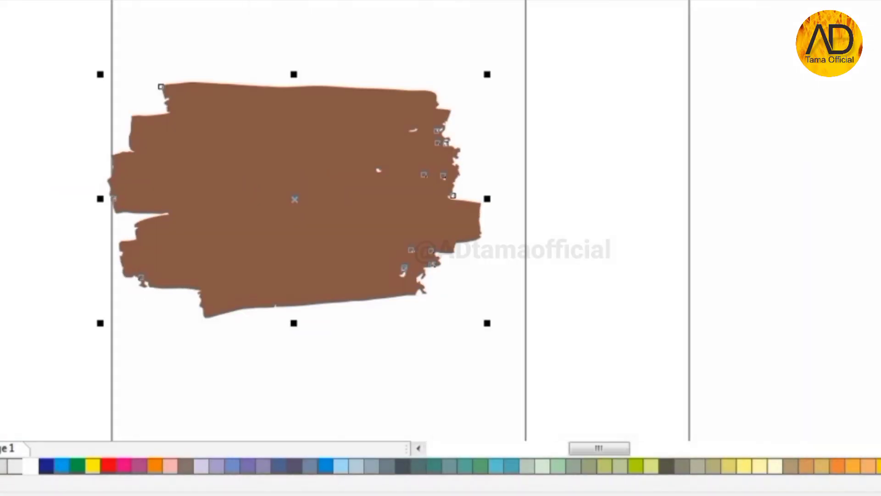
drag(294, 198, 323, 199)
drag(323, 322, 323, 413)
scroll(323, 413, down, 1)
scroll(315, 265, up, 1)
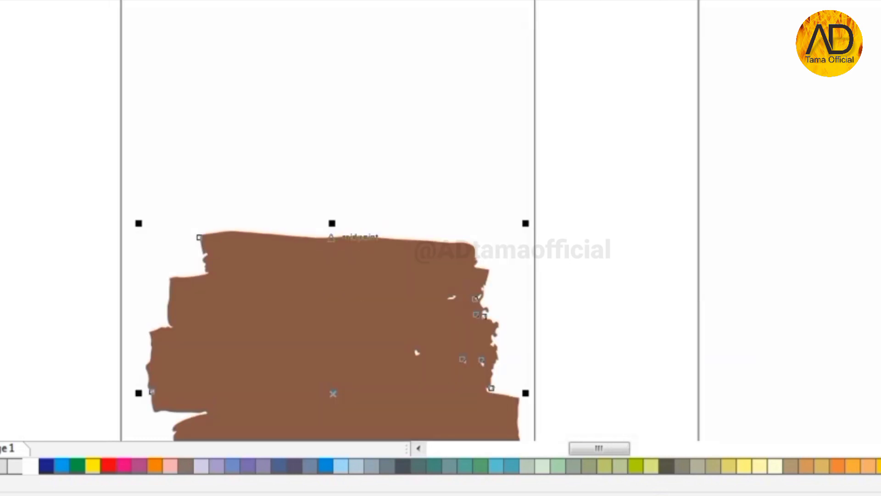
drag(333, 222, 336, 183)
scroll(341, 180, down, 1)
drag(335, 278, 334, 265)
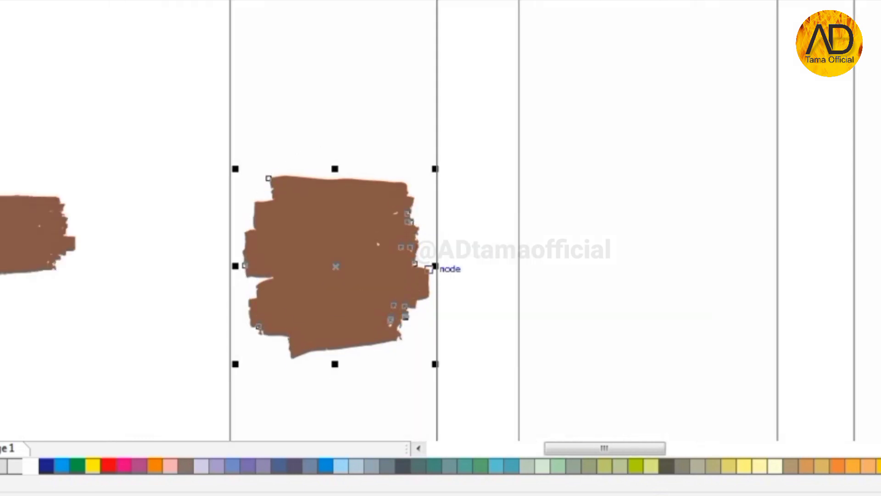
- Widen the brush stroke, raise it within the first panel, and fine-tune its height
scroll(433, 265, up, 1)
drag(429, 268, 438, 269)
scroll(438, 270, down, 1)
scroll(365, 249, down, 1)
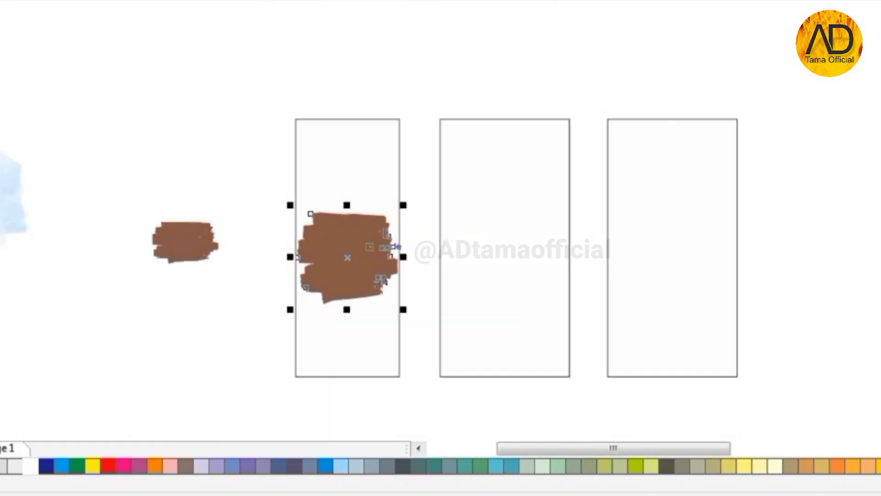
scroll(351, 212, up, 1)
drag(344, 303, 344, 218)
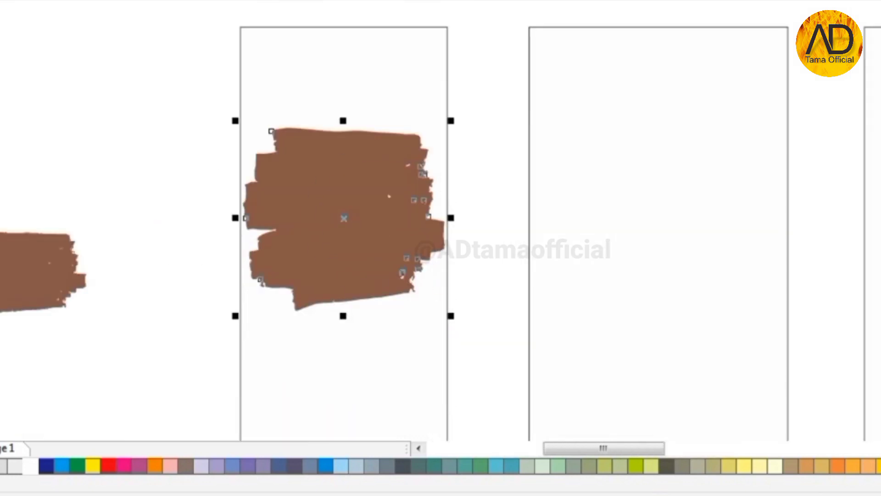
key(Return)
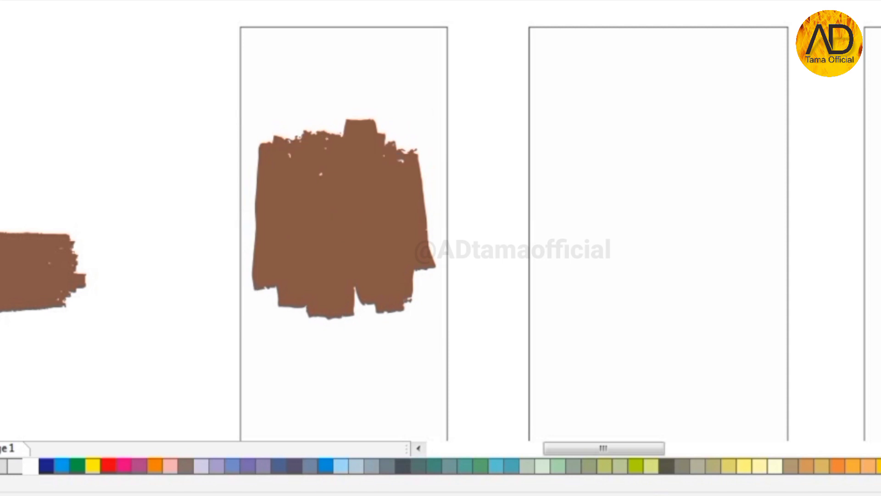
key(ctrl+z)
drag(343, 315, 343, 388)
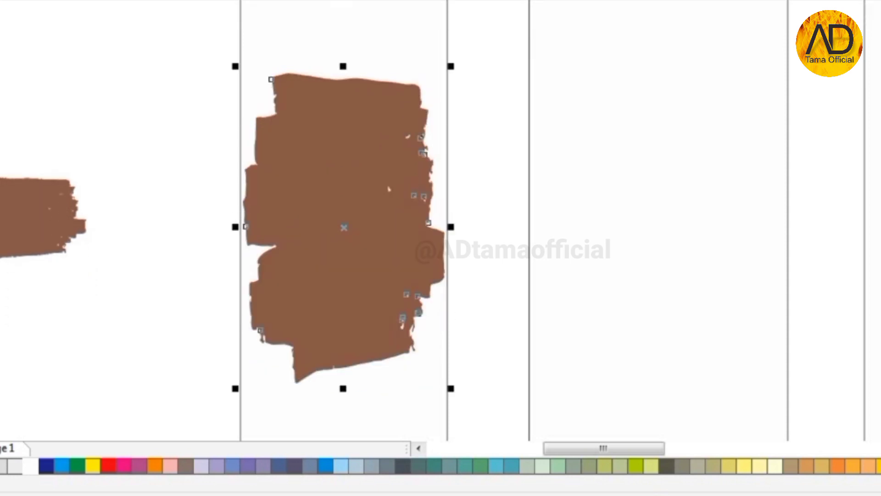
scroll(337, 236, down, 1)
scroll(346, 182, up, 1)
scroll(346, 170, down, 1)
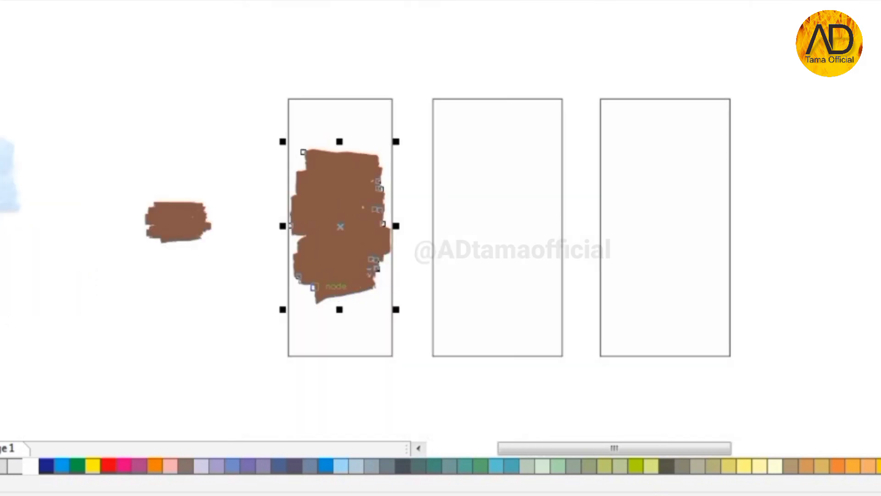
scroll(326, 297, up, 1)
drag(353, 316, 353, 285)
scroll(436, 188, down, 1)
- Move the 'Kepada Yth Bapak/Ibu/Saudara/i' greeting block onto the first panel
mouse_move(40, 283)
mouse_down()
mouse_move(0, 207)
mouse_move(0, 176)
mouse_up()
mouse_move(0, 239)
mouse_down()
mouse_move(343, 261)
mouse_move(394, 283)
mouse_up()
scroll(400, 285, up, 3)
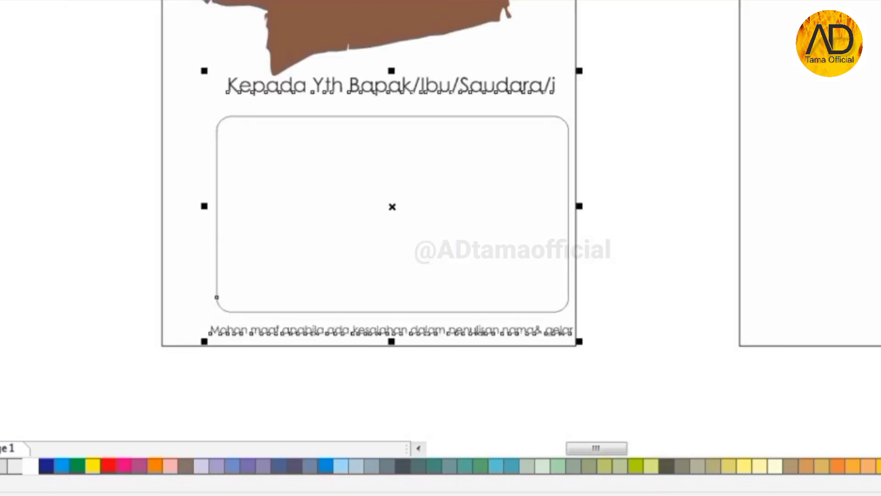
- Centre the greeting block horizontally and vertically on the first panel
key(c)
key(Escape)
click(369, 85)
scroll(400, 285, down, 1)
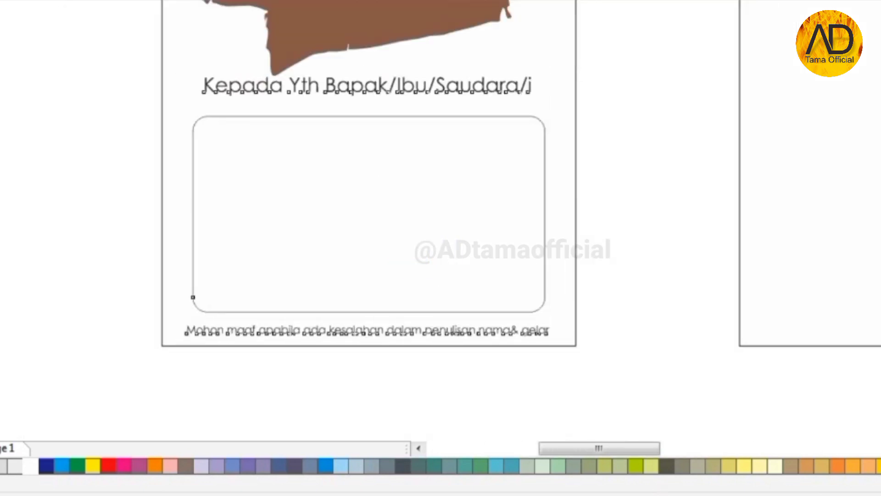
scroll(376, 132, up, 1)
- Raise the brown brush stroke slightly and shorten it from the bottom
click(392, 138)
scroll(412, 301, down, 2)
scroll(404, 151, up, 2)
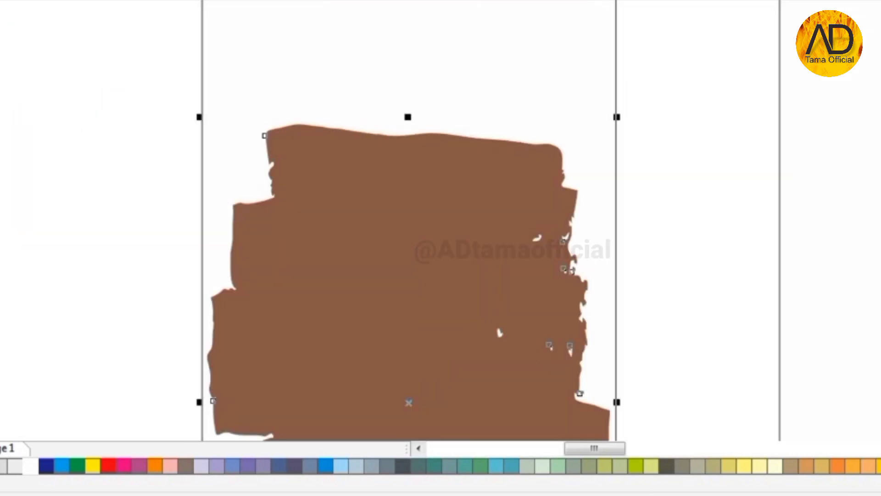
drag(400, 243, 400, 203)
scroll(399, 203, down, 1)
scroll(400, 343, down, 1)
scroll(399, 403, up, 1)
drag(404, 364, 404, 351)
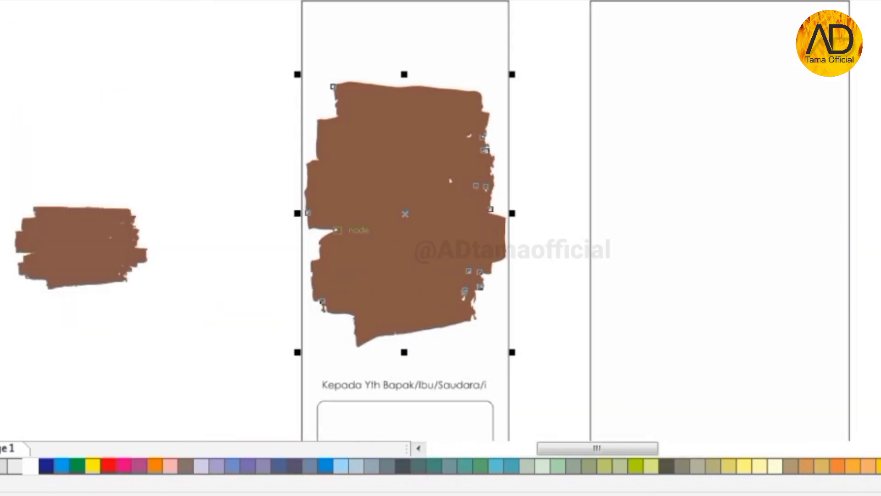
scroll(343, 225, down, 1)
key(Escape)
- Place a blue watercolour splash on the panel, flip it, and reposition it
drag(144, 330, 347, 386)
scroll(346, 386, up, 1)
scroll(346, 390, up, 1)
scroll(294, 265, down, 1)
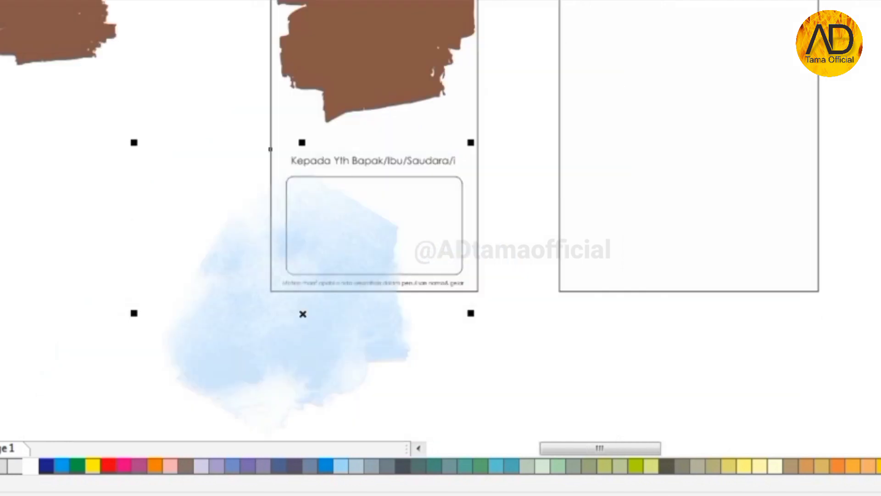
drag(303, 314, 304, 285)
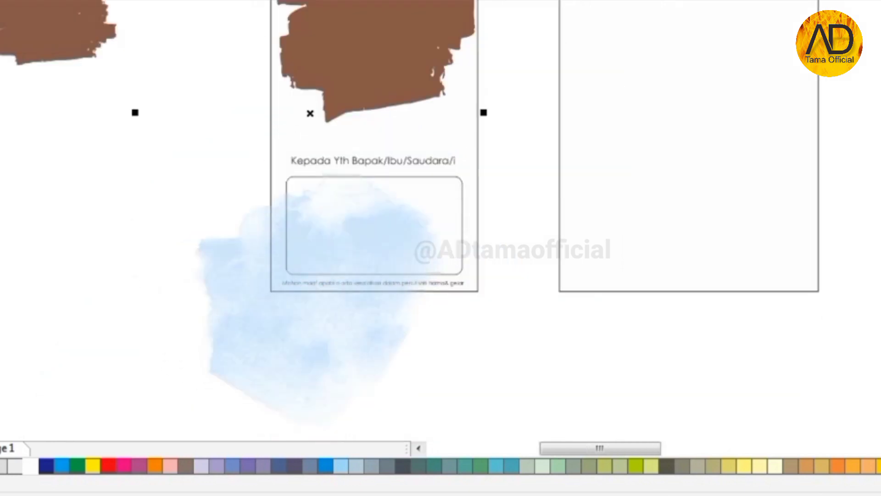
scroll(245, 252, down, 1)
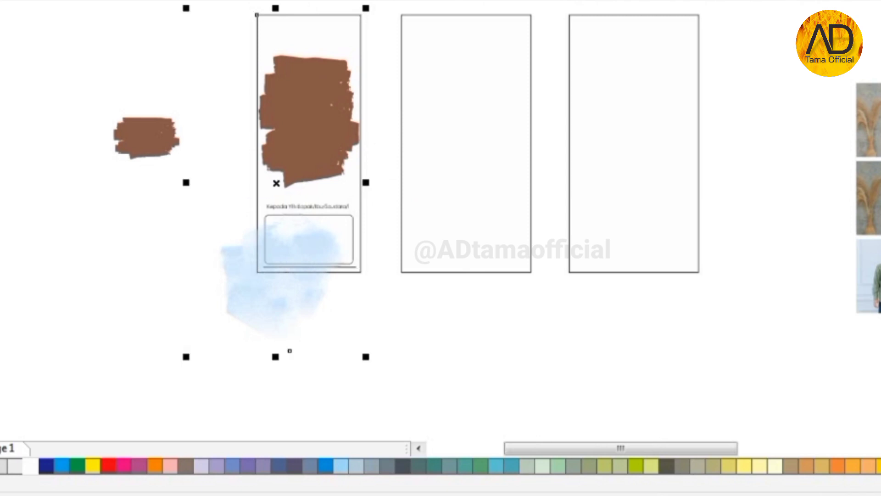
key(Escape)
drag(274, 277, 362, 15)
scroll(273, 279, up, 1)
scroll(271, 336, down, 1)
- Duplicate the watercolour above the panel, rotate the copy, and paste in the leaf decorations
right_click(361, 15)
scroll(331, 57, up, 1)
click(403, 155)
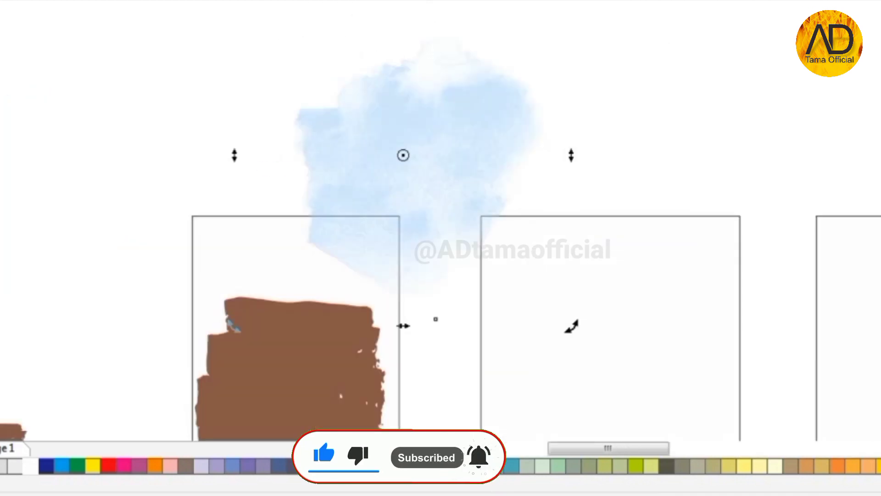
drag(571, 325, 435, 315)
drag(572, 326, 565, 197)
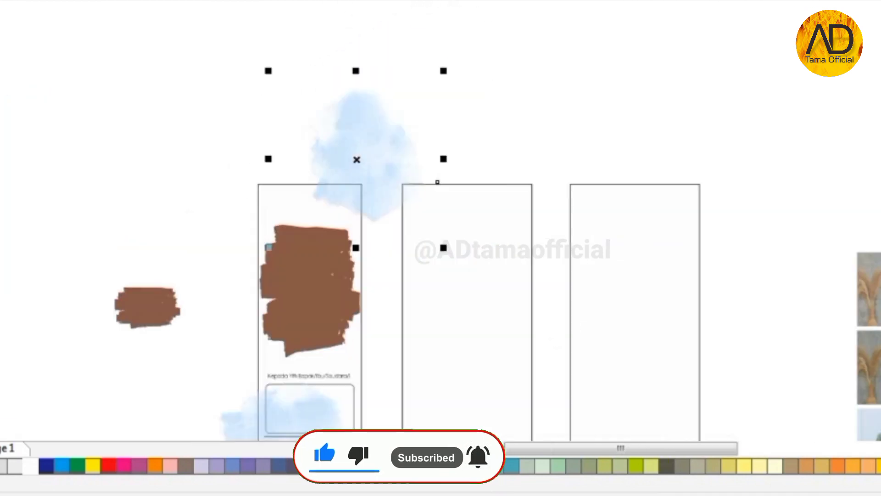
scroll(238, 156, down, 1)
key(ctrl+v)
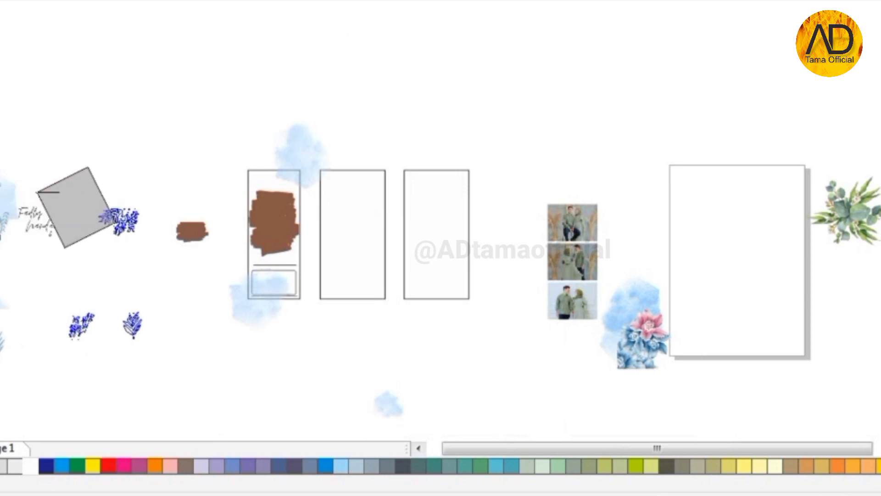
drag(87, 253, 128, 93)
- Place a leaf sprig on the first panel, flip it vertically, and move it to the top-left corner
scroll(141, 52, up, 1)
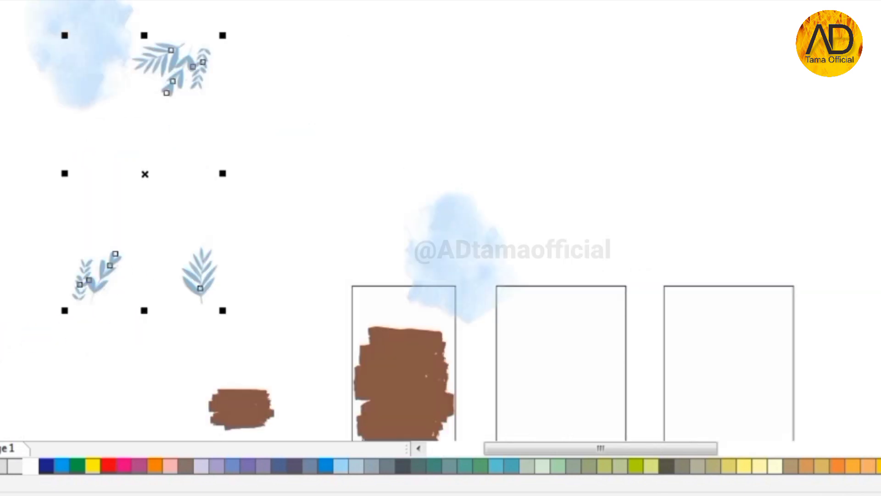
drag(97, 276, 395, 285)
scroll(394, 294, up, 1)
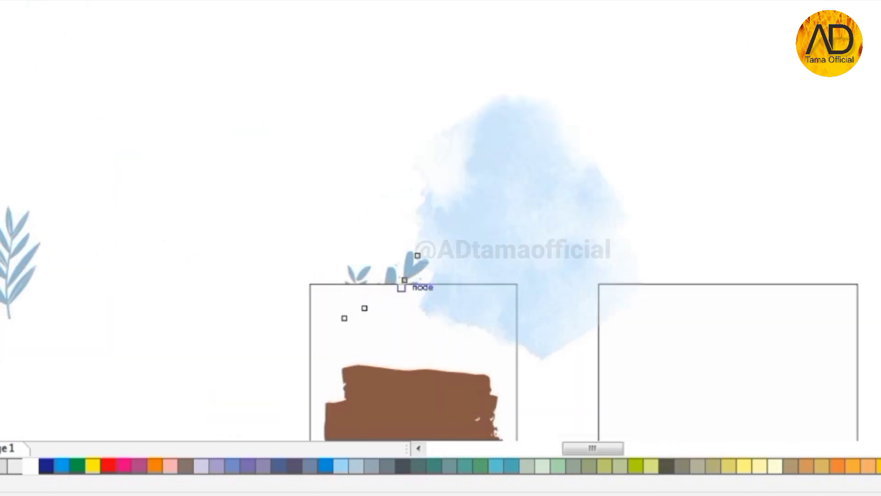
scroll(291, 223, up, 1)
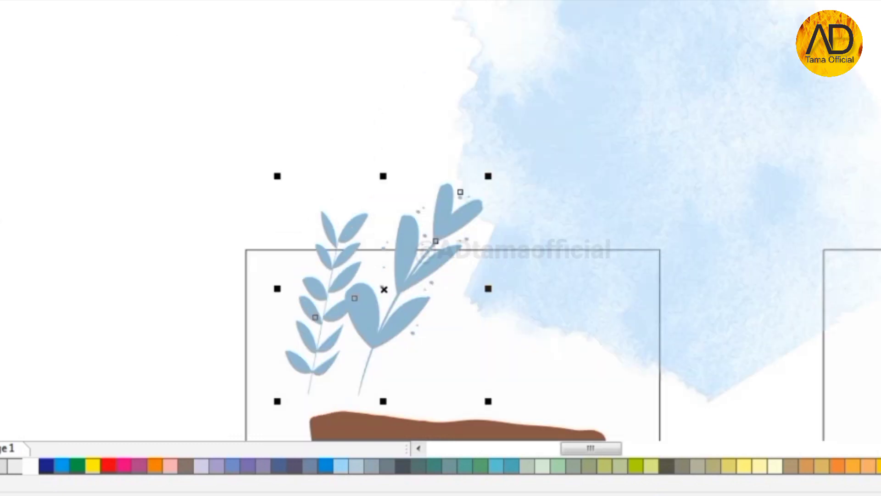
drag(461, 192, 284, 353)
click(383, 289)
scroll(383, 289, down, 1)
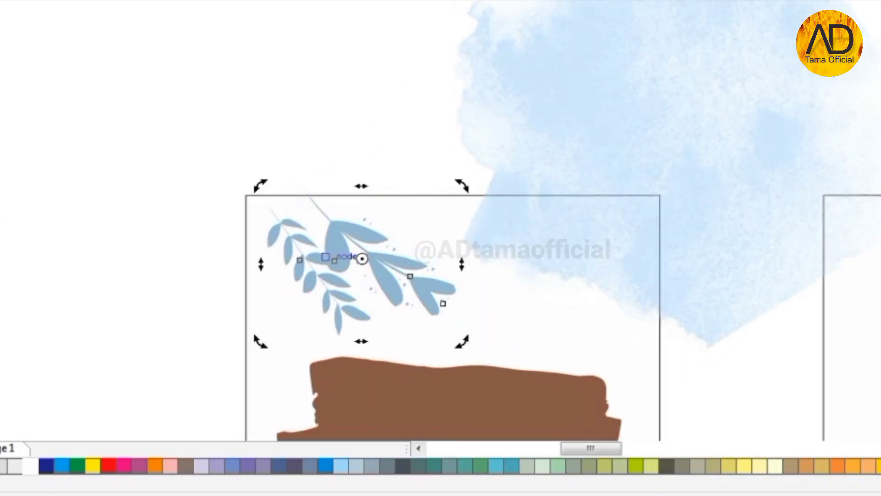
click(338, 256)
drag(338, 255, 312, 242)
scroll(345, 193, down, 1)
- Add a larger leaf plant at about three-quarter size, hanging down in the top-right corner
drag(6, 188, 470, 193)
scroll(468, 191, up, 1)
drag(519, 62, 479, 122)
drag(481, 301, 509, 5)
click(453, 228)
drag(454, 228, 514, 267)
scroll(504, 233, down, 1)
scroll(504, 233, up, 1)
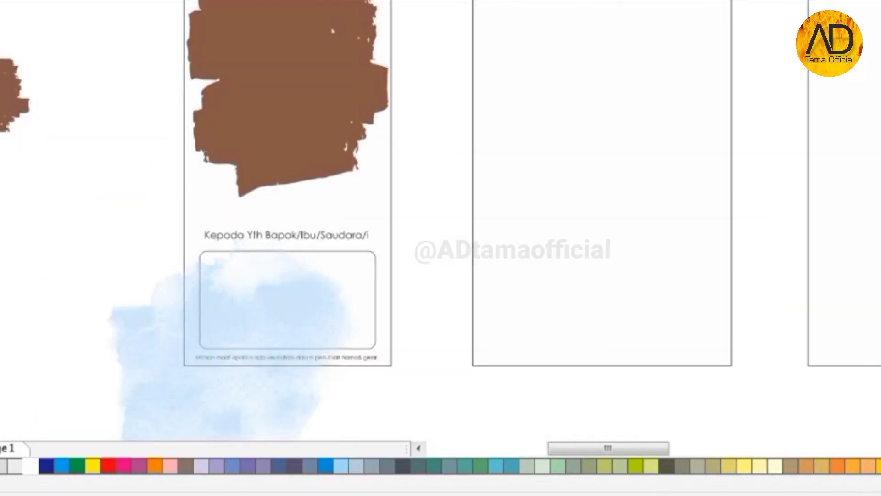
scroll(298, 257, down, 4)
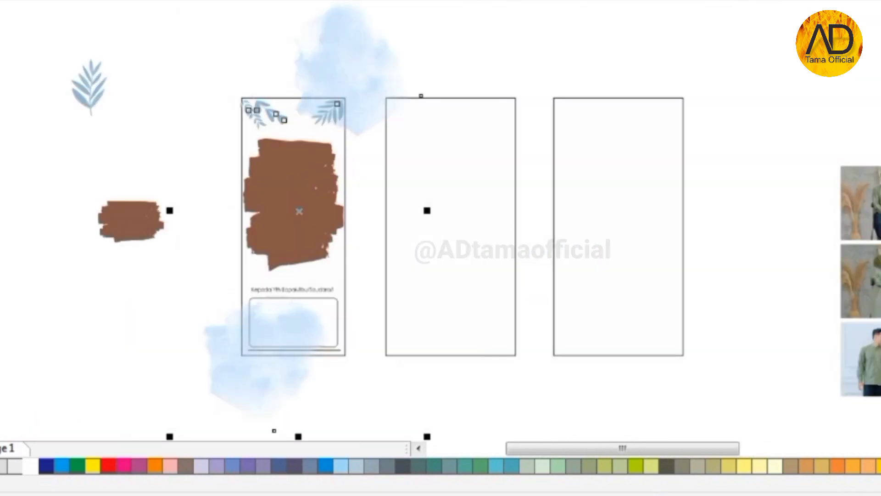
scroll(279, 171, up, 1)
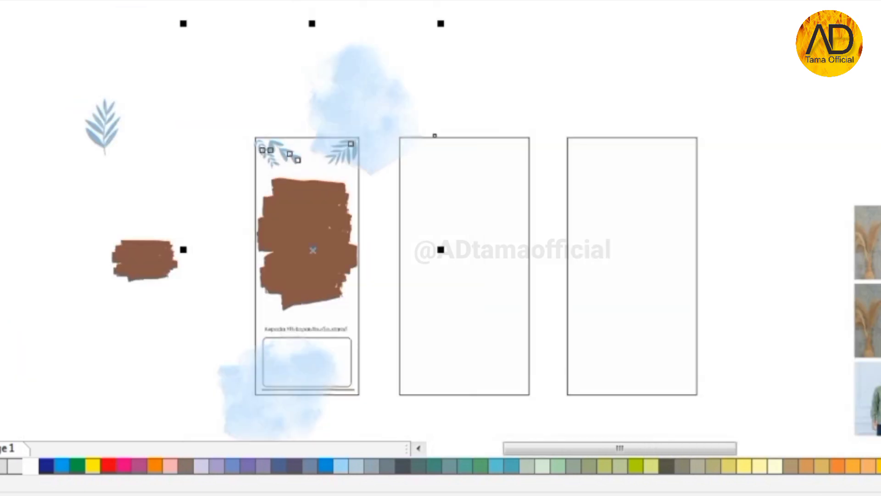
- Place a clockwise-rotated leaf copy at the first panel's lower left, beside the greeting
drag(103, 140, 243, 340)
scroll(243, 340, up, 1)
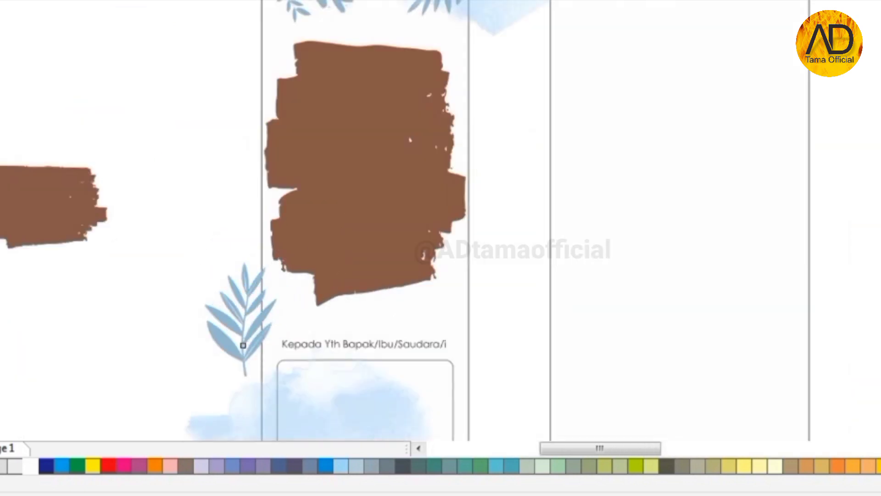
drag(281, 260, 300, 289)
scroll(247, 327, up, 1)
drag(252, 317, 284, 325)
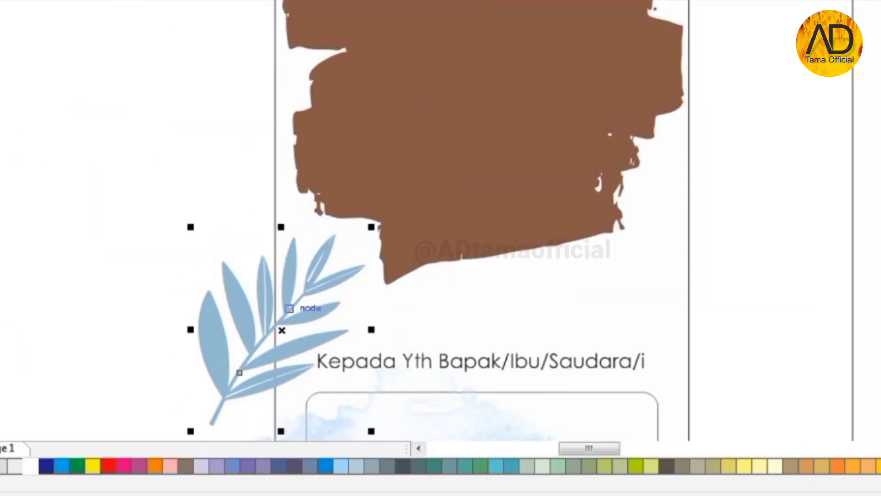
scroll(281, 232, down, 1)
scroll(261, 346, down, 1)
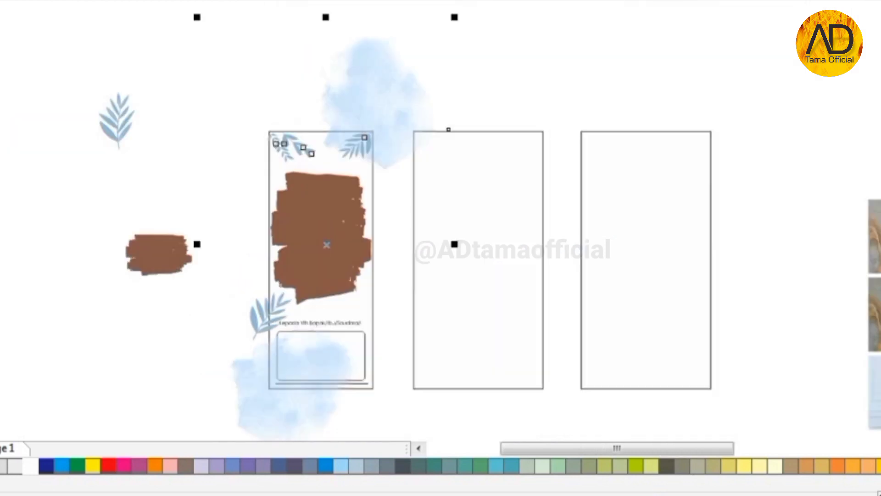
click(271, 316)
- PowerClip the leaves and watercolour decorations inside the first panel rectangle
right_click(371, 69)
click(449, 80)
click(372, 260)
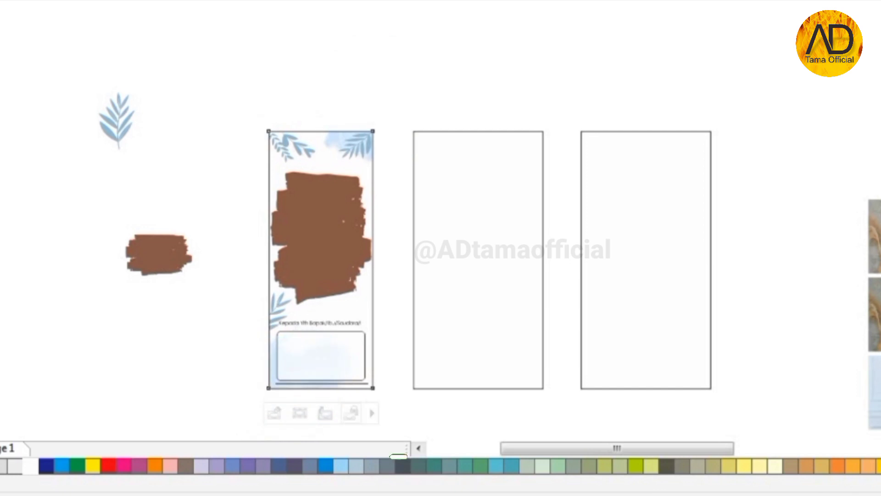
key(Escape)
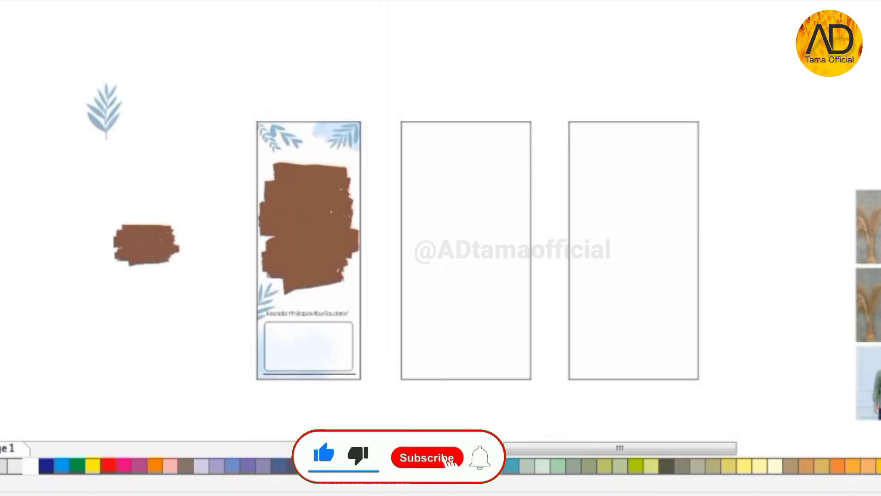
- PowerClip the couple photo inside the brown brush-stroke shape
click(878, 366)
drag(867, 304, 438, 248)
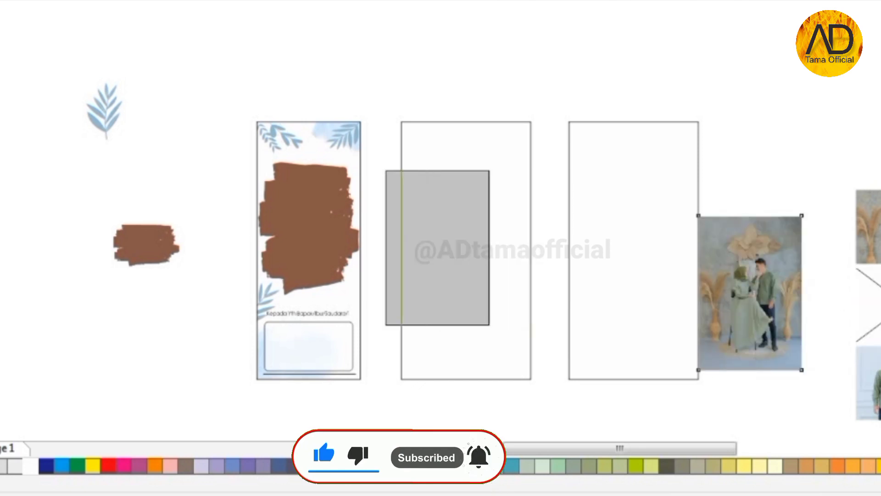
scroll(300, 213, up, 1)
right_click(560, 247)
click(638, 20)
click(300, 197)
scroll(300, 196, up, 1)
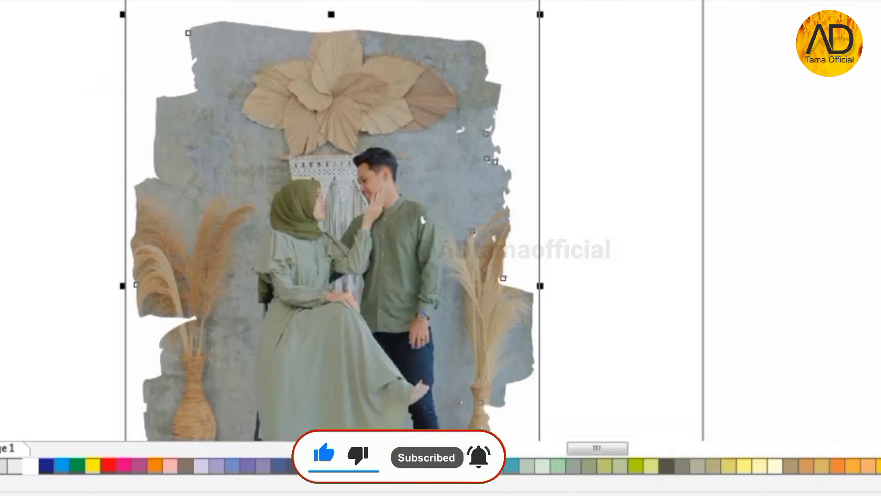
scroll(430, 79, down, 1)
scroll(361, 200, up, 2)
scroll(489, 185, down, 3)
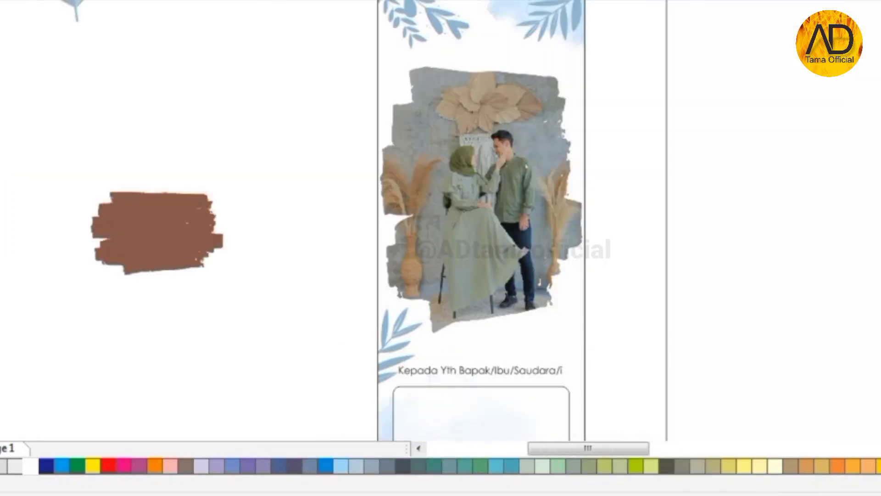
- Type the title 'The Wedding' / 'Of' on two lines at 24 pt and move it onto the photo
scroll(466, 28, up, 1)
text(The Wedding)
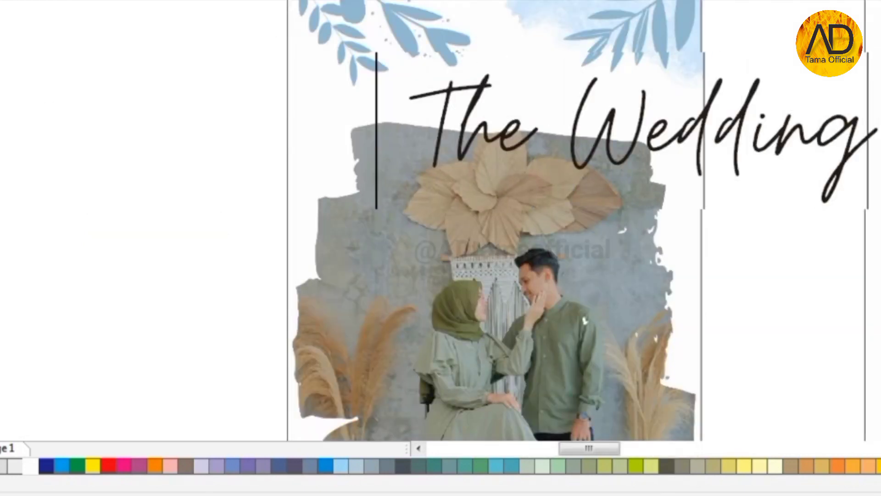
key(Return)
text(Of)
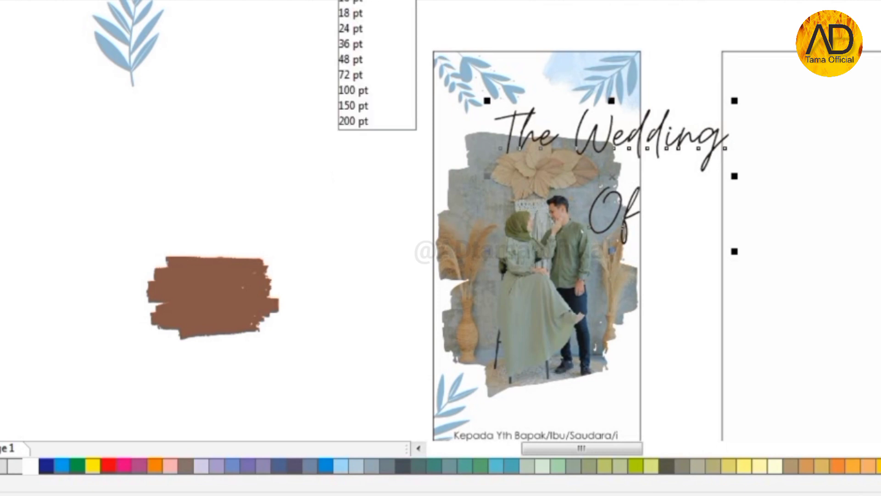
click(353, 118)
scroll(630, 148, up, 1)
drag(630, 147, 459, 96)
scroll(459, 97, down, 1)
scroll(456, 94, up, 1)
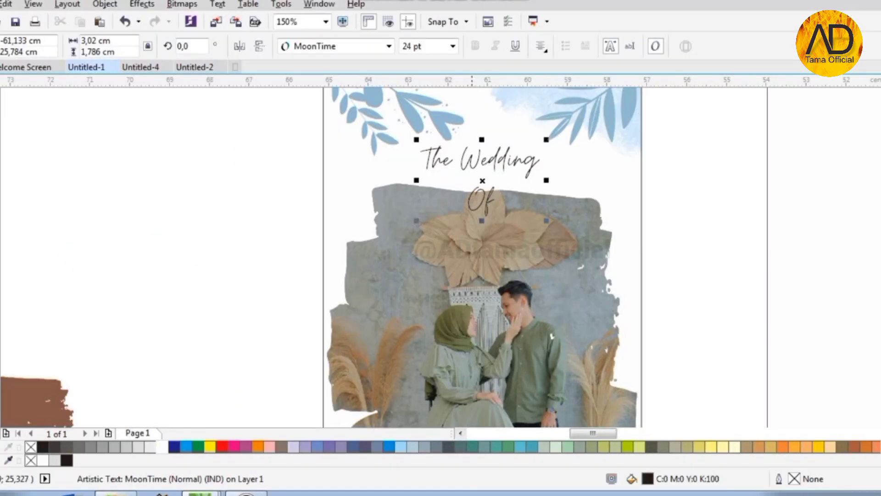
- Join 'Of' onto the first title line and set the whole title to 48 pt
click(470, 194)
key(BackSpace)
key(ctrl+a)
click(452, 46)
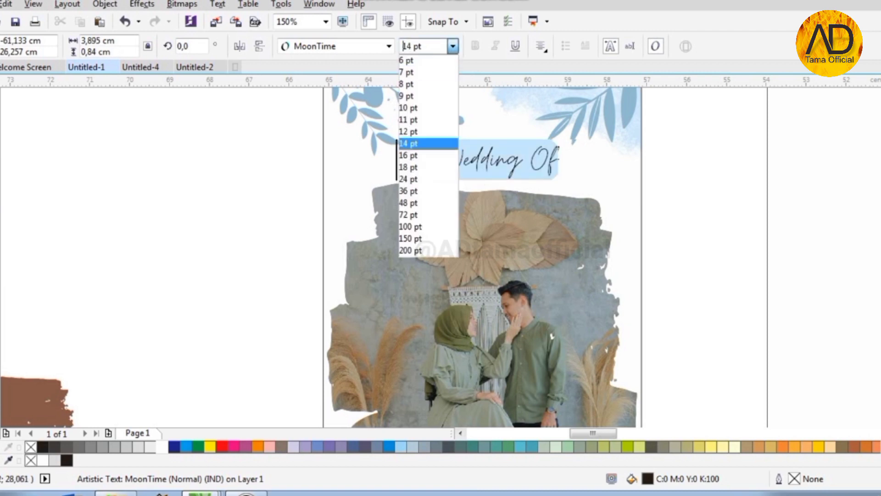
click(427, 203)
scroll(378, 187, down, 1)
scroll(431, 172, up, 1)
- Move the title lower on the first panel
drag(428, 168, 427, 205)
shift+click(428, 156)
key(x)
key(space)
- Narrow the title to fit the panel width and nudge it just above the photo
click(566, 207)
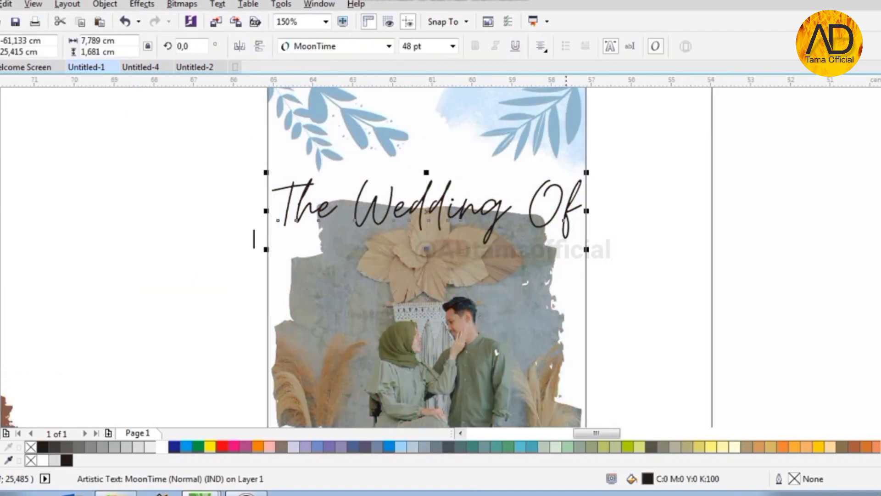
scroll(566, 207, up, 1)
drag(603, 215, 585, 214)
scroll(503, 174, down, 1)
shift+click(554, 273)
click(604, 264)
drag(393, 194, 391, 190)
click(390, 173)
scroll(391, 175, up, 2)
scroll(493, 160, down, 2)
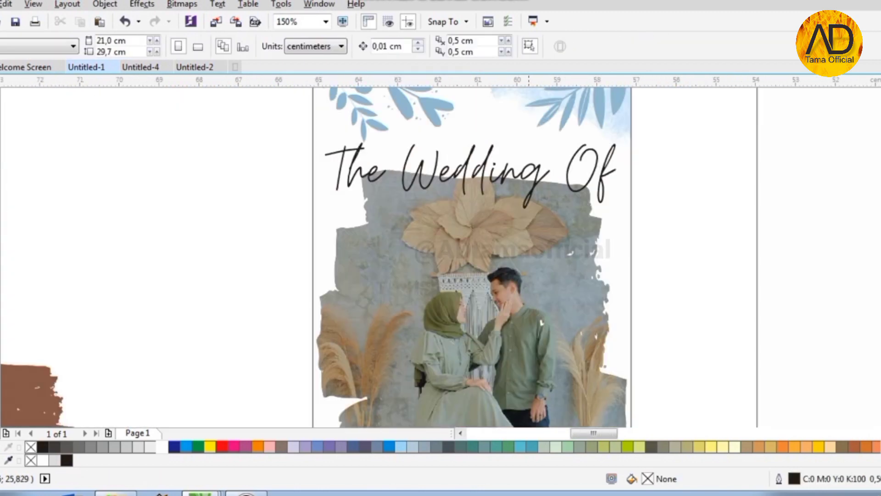
- Type the couple's names below the photo in MoonTime at 48 pt
key(F8)
scroll(356, 206, down, 1)
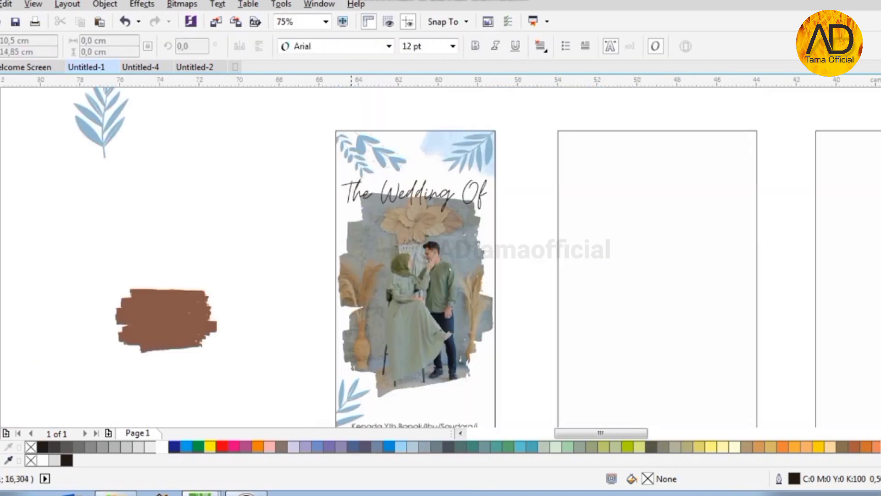
scroll(356, 381, up, 1)
click(379, 355)
text(Nanda & Fadly)
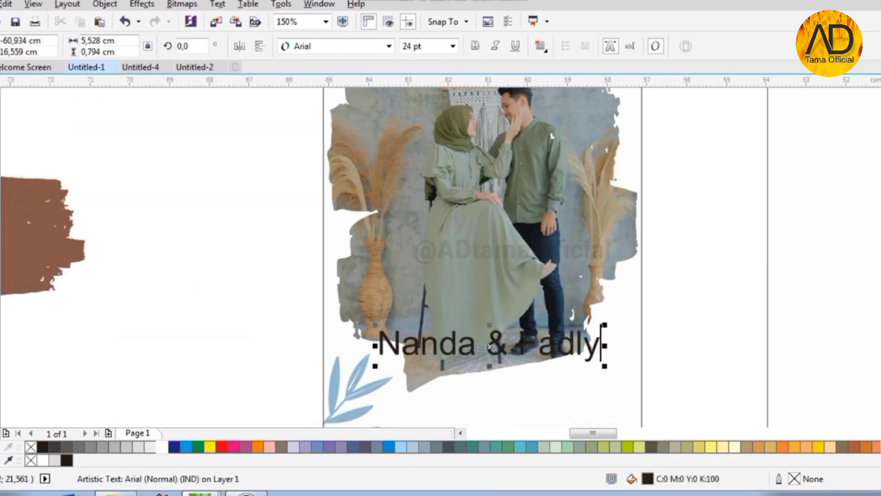
click(390, 46)
click(321, 79)
click(453, 46)
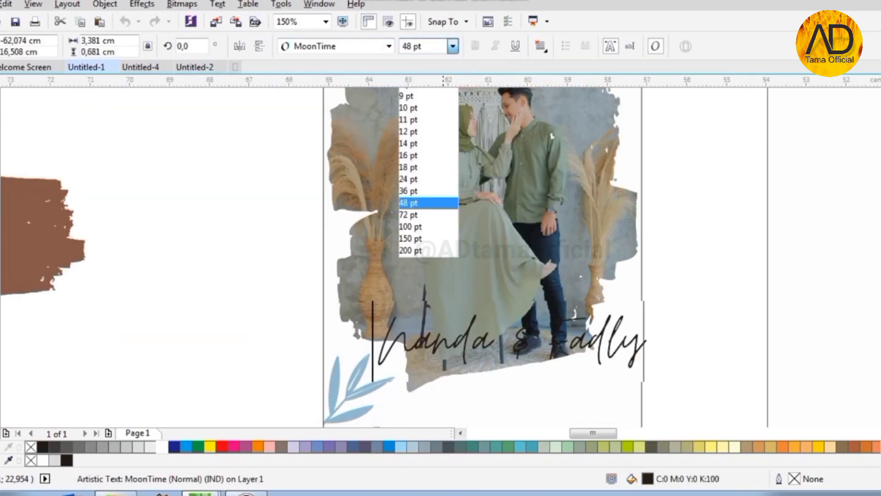
click(420, 201)
- Move the names down to sit over the bottom edge of the photo
drag(490, 345, 483, 373)
scroll(483, 372, up, 1)
drag(457, 283, 458, 292)
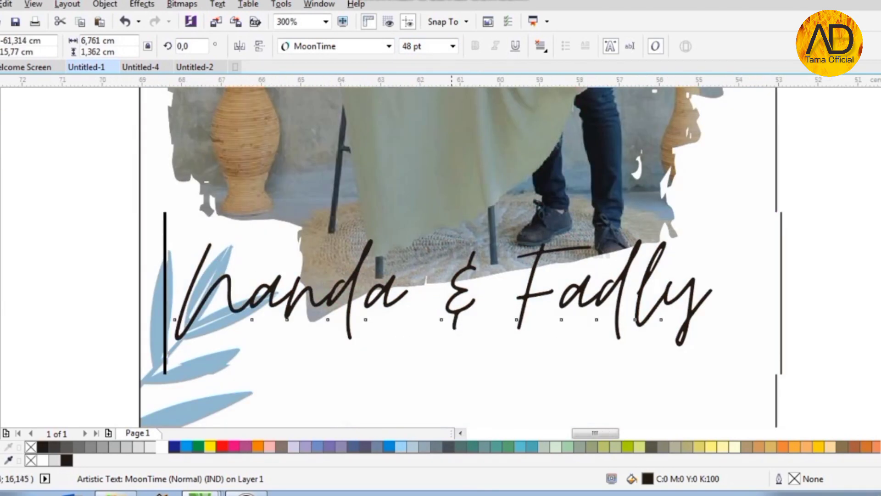
scroll(459, 293, down, 1)
key(Escape)
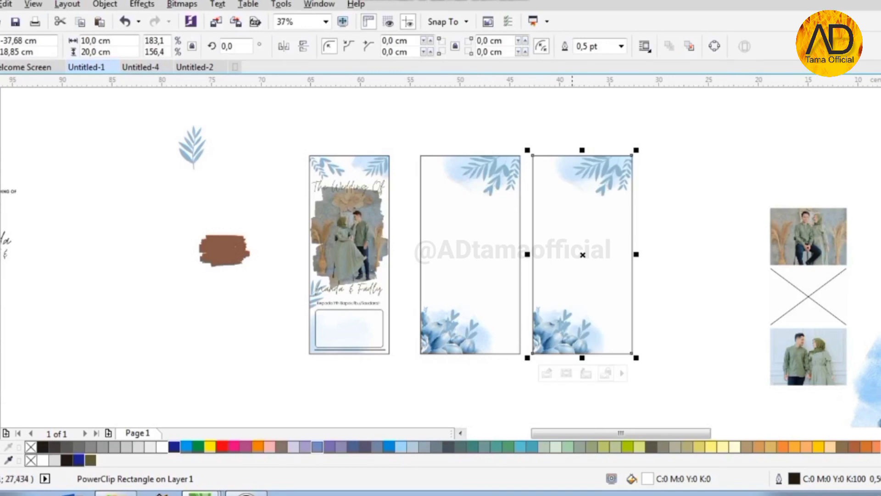
- Type the two greeting lines on the second panel
click(524, 128)
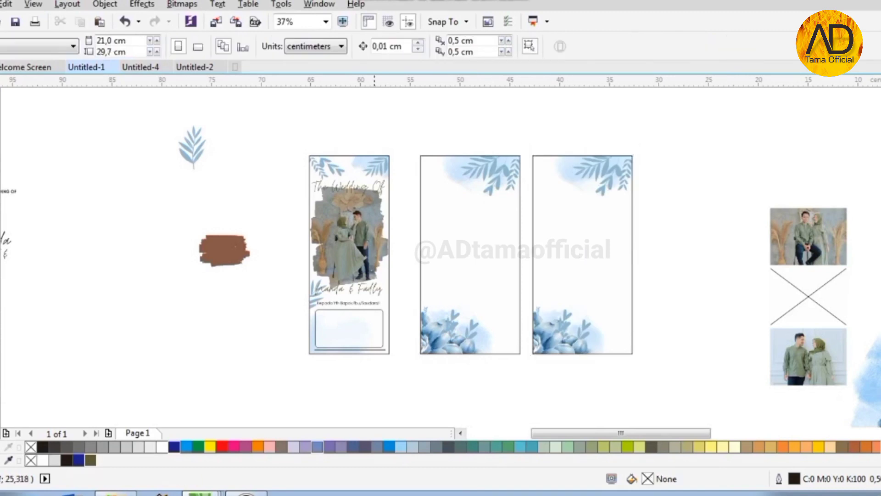
scroll(375, 189, up, 2)
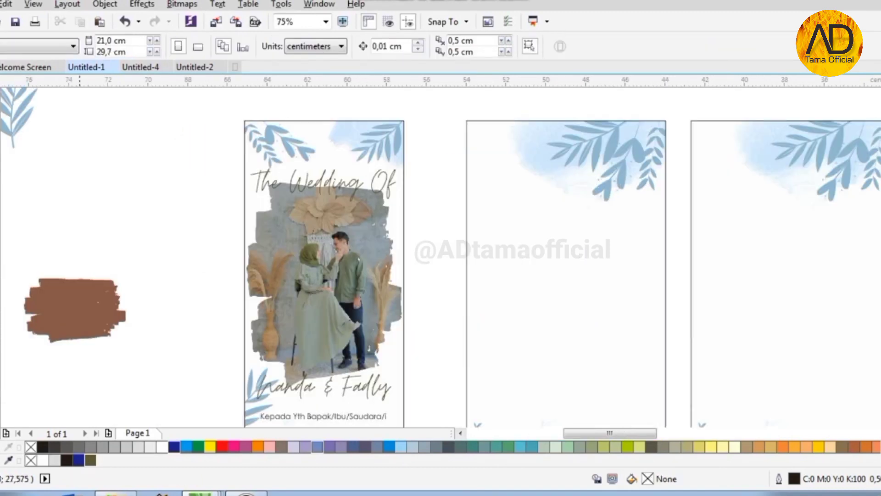
key(F8)
click(497, 211)
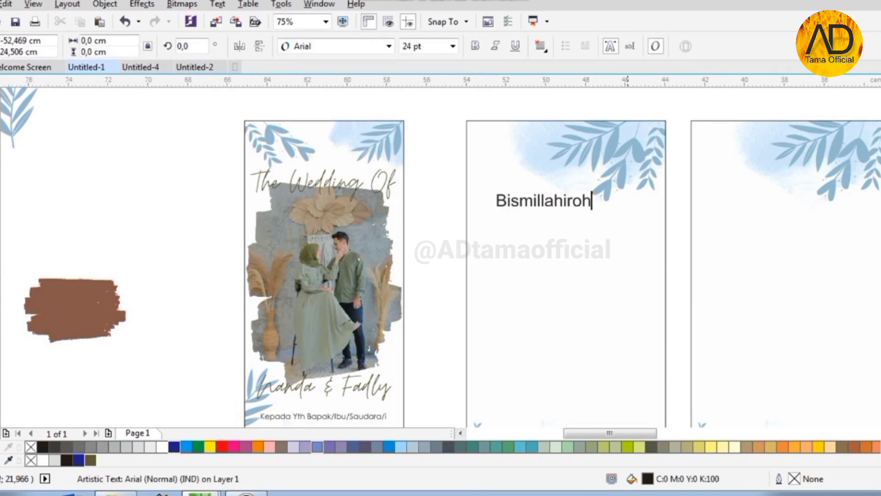
click(521, 247)
text(A)
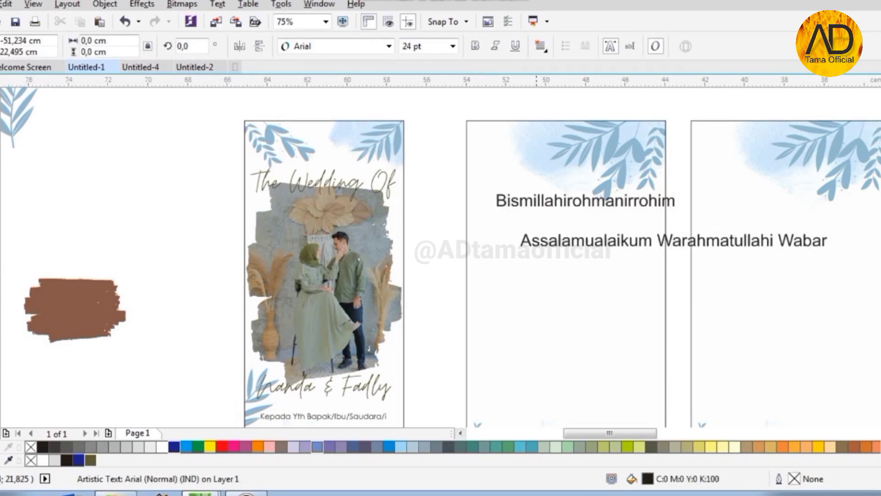
- Set the greeting lines to Century Gothic 11 pt, centre them, and move them higher
shift+click(557, 201)
click(453, 46)
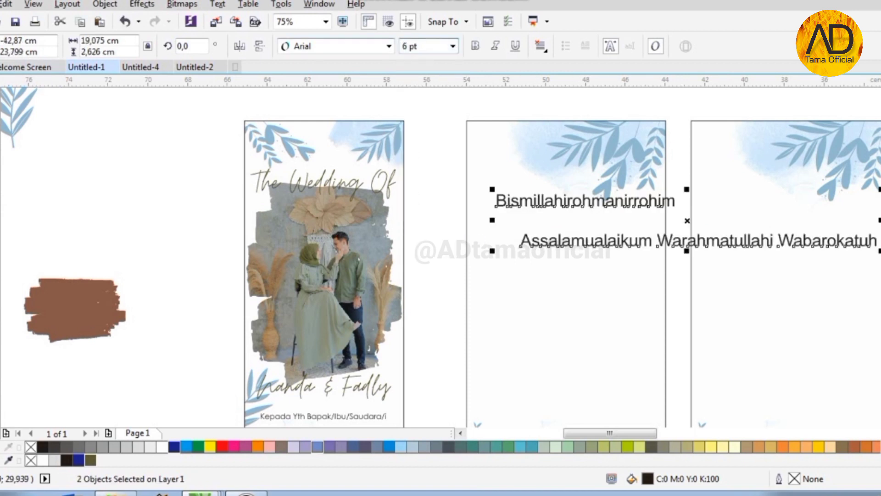
click(389, 46)
click(321, 69)
click(453, 45)
click(424, 120)
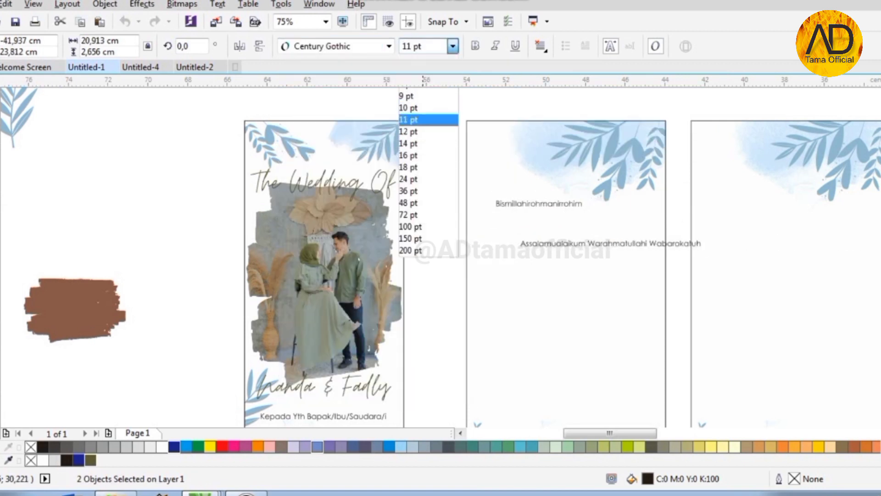
shift+click(566, 318)
key(c)
click(568, 204)
drag(565, 204, 565, 148)
drag(565, 243, 565, 173)
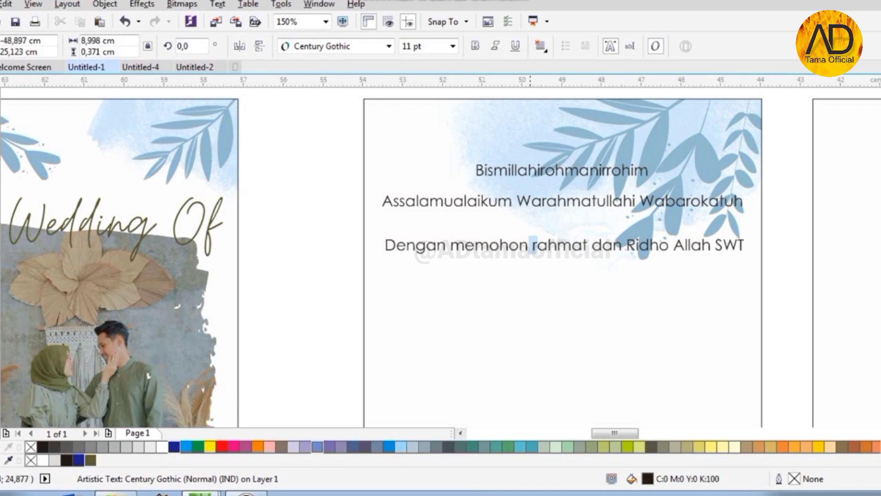
- Type the opening sentence through 'Rahmat,' and 'kami bermaksud m', then a 'Pukul 90.00' line
text(R)
key(ctrl+space)
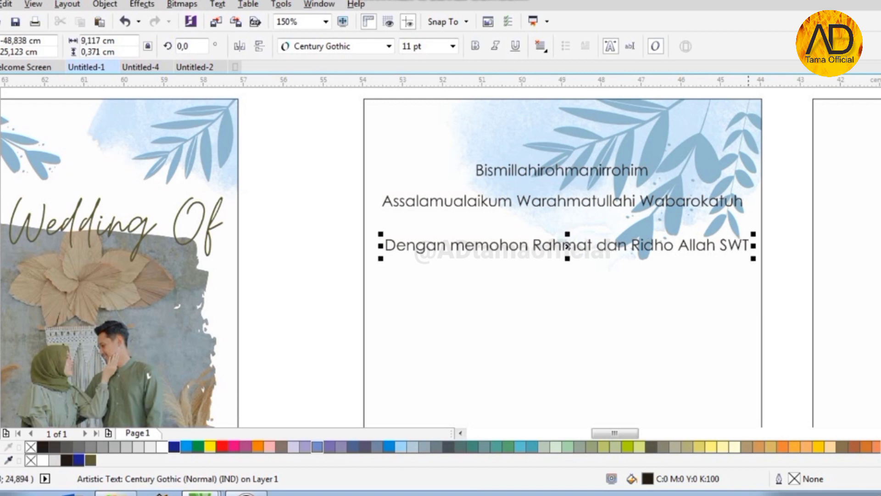
click(749, 254)
text(,)
key(Return)
text(kami bermaksud)
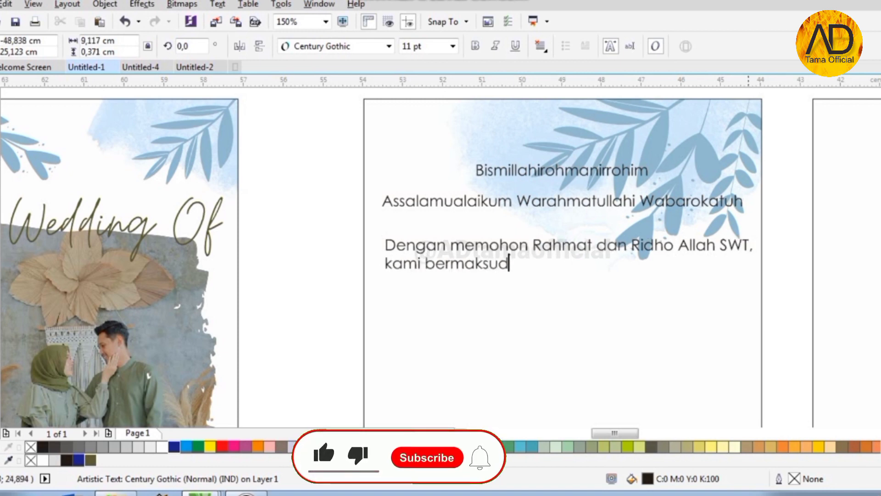
text( m)
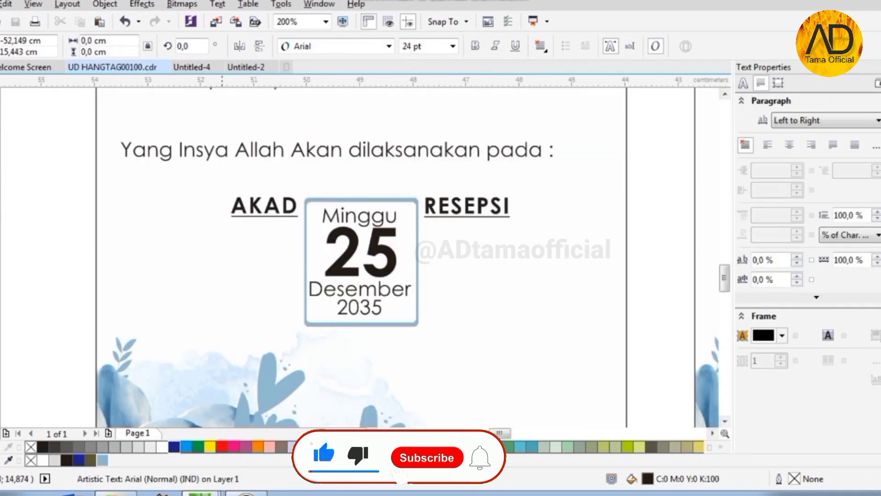
text(Pukul 90)
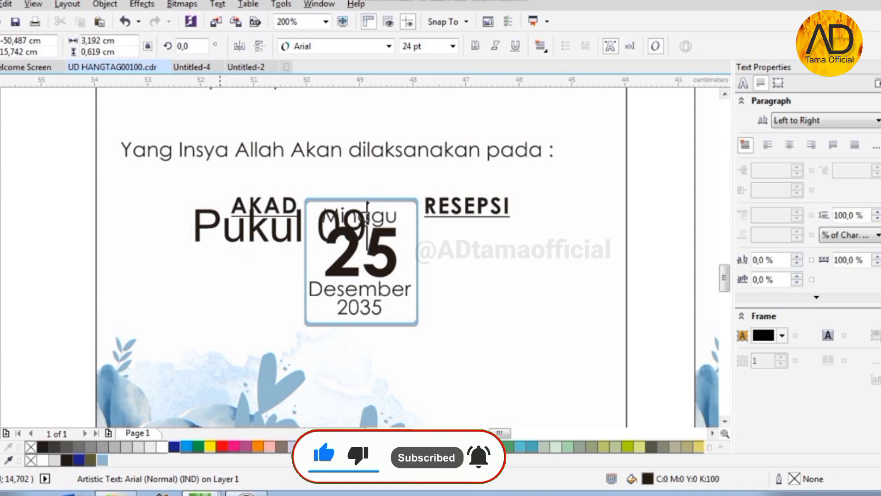
text(.00 WIB)
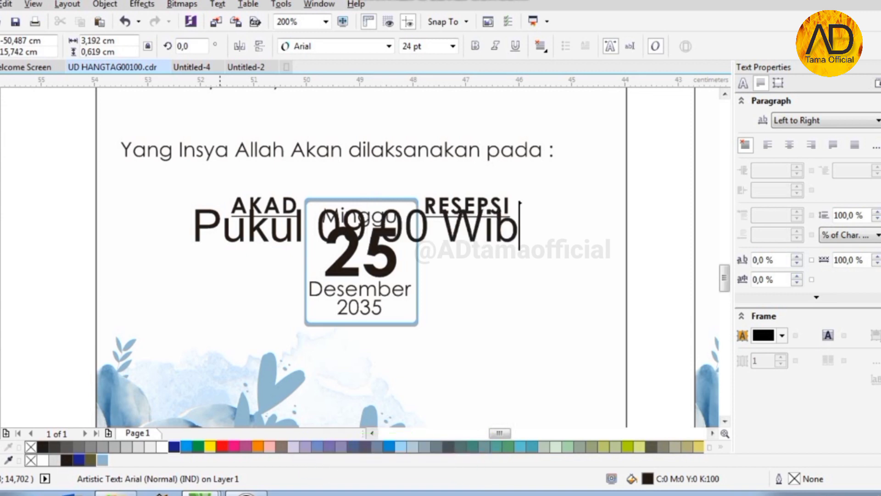
- Set the address text to Century Gothic 11 pt and move it left under AKAD
click(389, 46)
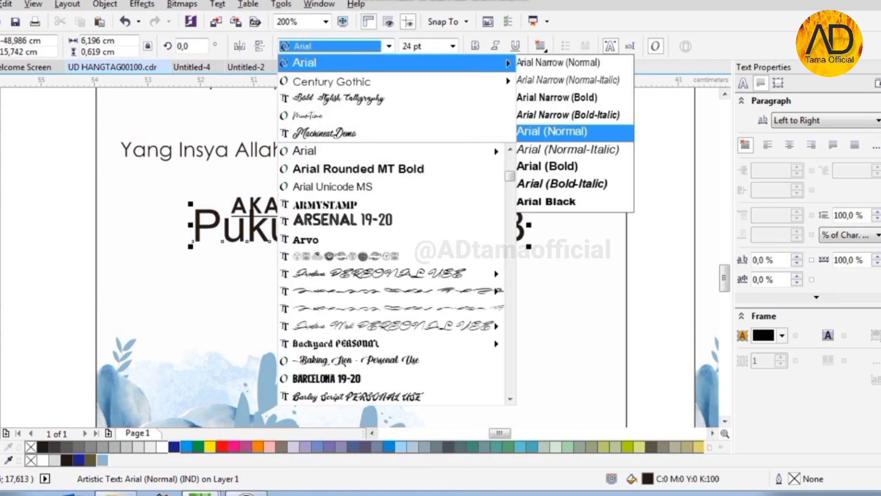
click(321, 80)
click(453, 46)
click(413, 120)
scroll(246, 235, up, 1)
drag(287, 236, 236, 236)
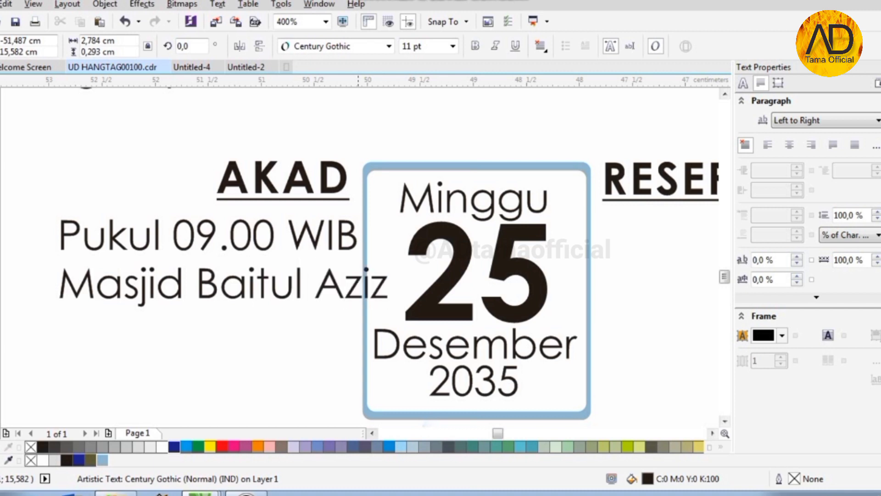
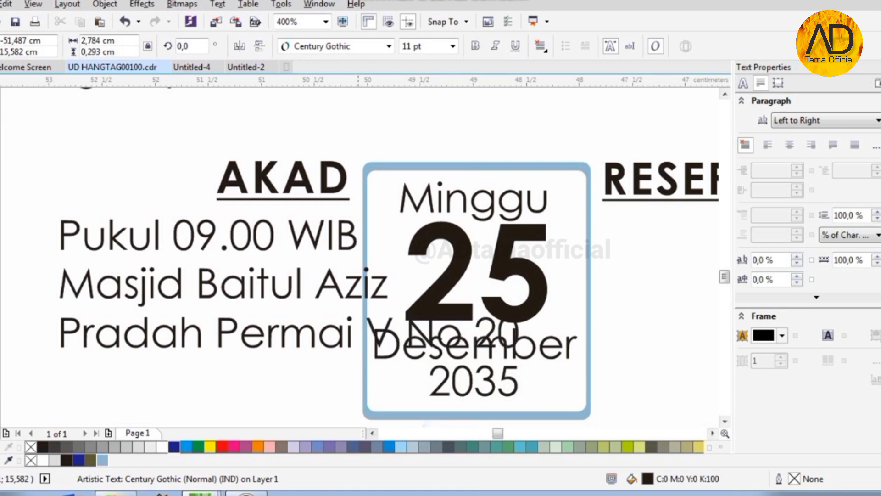
text(urabaya)
click(542, 45)
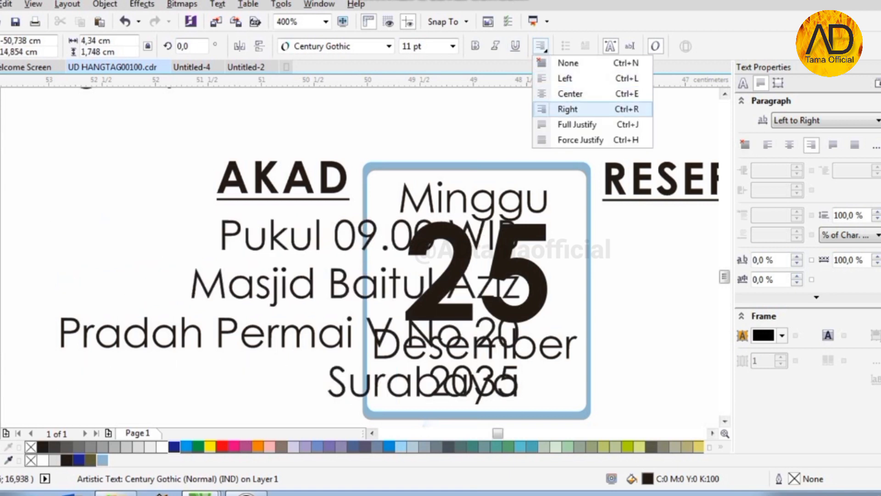
click(562, 109)
click(1, 82)
drag(340, 280, 180, 279)
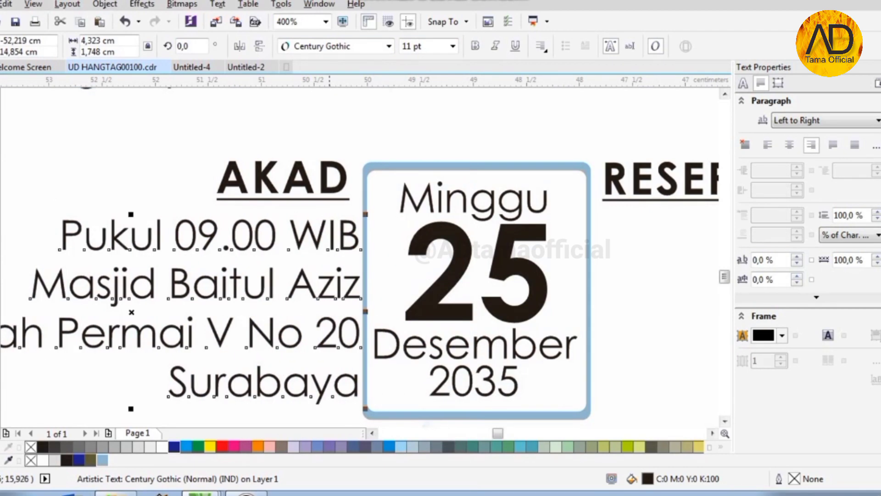
shift+click(321, 192)
scroll(376, 246, down, 1)
click(356, 266)
scroll(377, 265, down, 1)
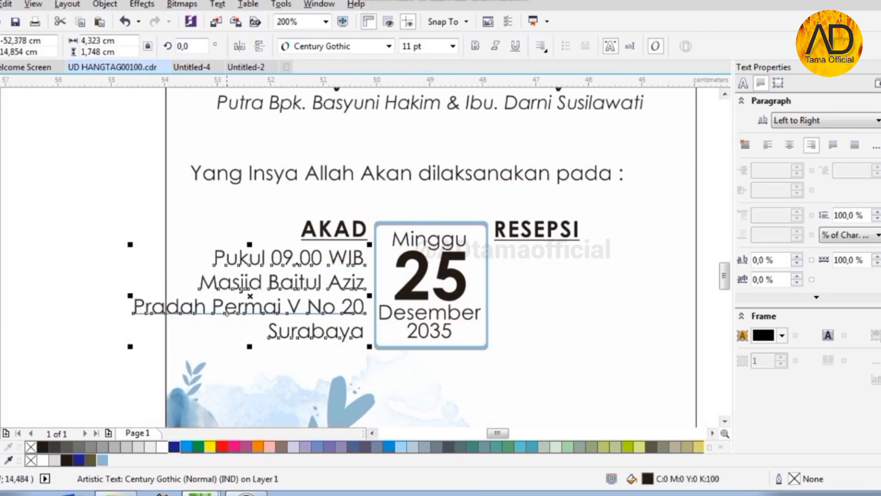
scroll(286, 308, up, 1)
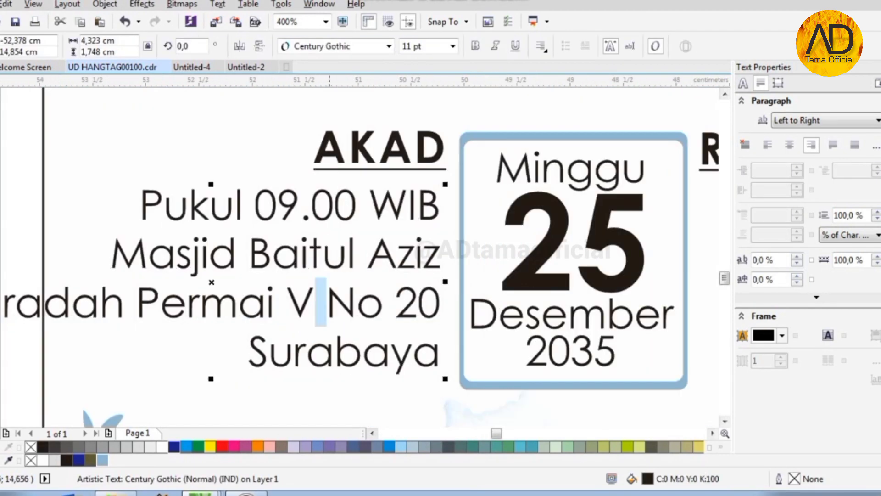
key(Return)
key(Delete)
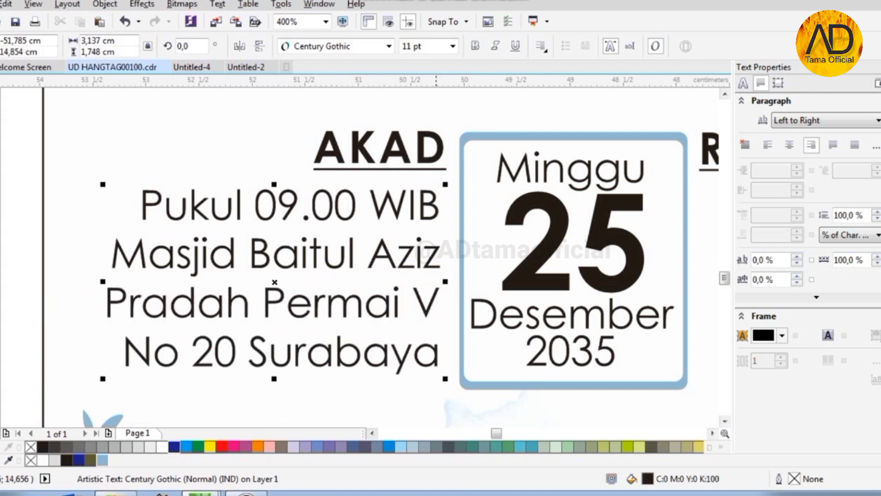
text(-)
- Tighten the address block to 87% line spacing and -14% character spacing
scroll(218, 198, down, 1)
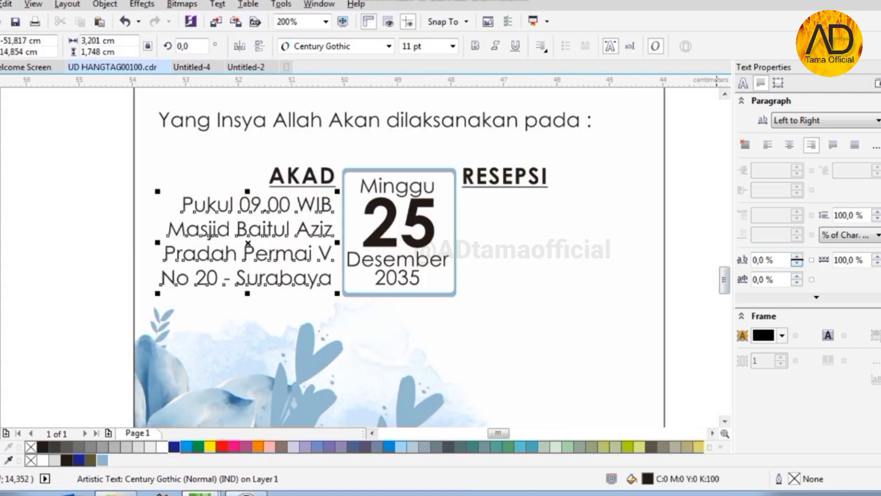
click(876, 218)
click(796, 263)
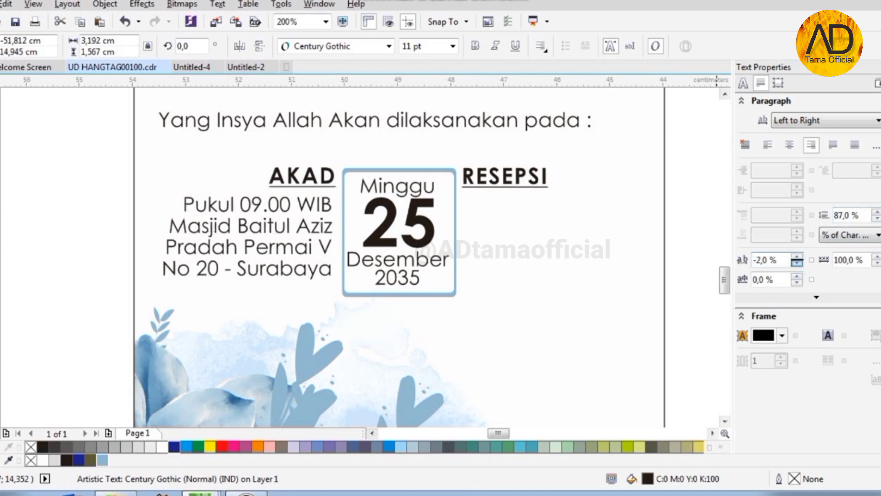
scroll(330, 211, up, 1)
scroll(222, 257, down, 1)
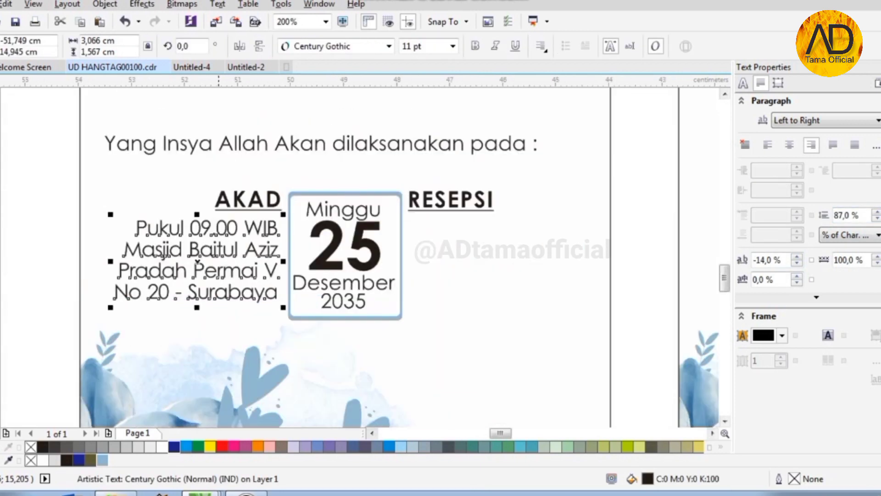
- Drop a left-aligned copy of the address block under RESEPSI
drag(222, 249, 516, 249)
right_click(515, 249)
click(540, 47)
click(566, 79)
scroll(416, 225, up, 2)
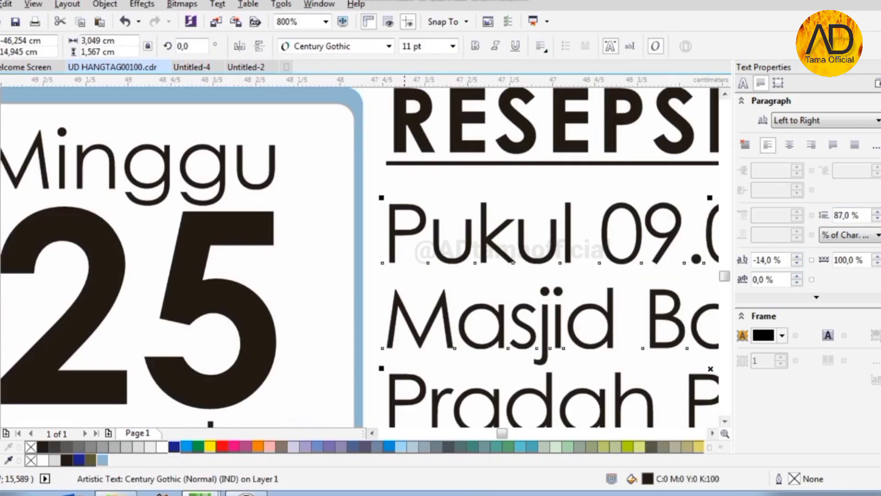
scroll(404, 225, down, 1)
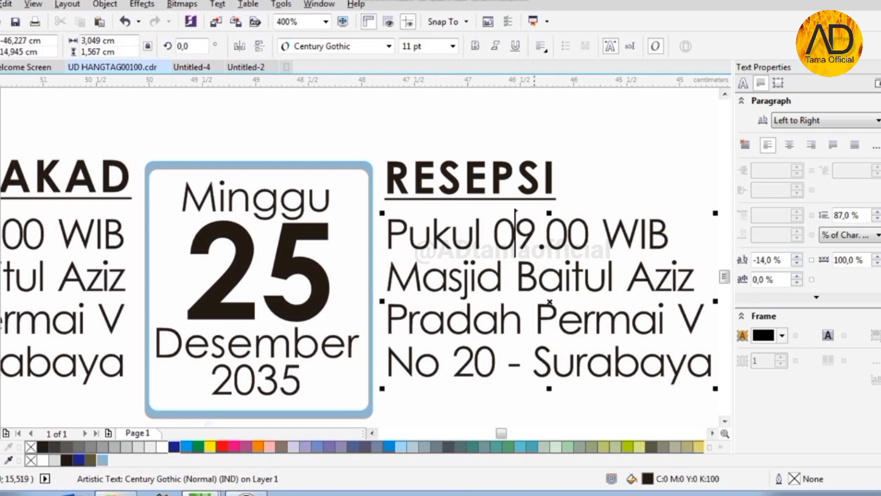
- Change the copied block's hour from 09 to 11
key(shift+Left)
text(11)
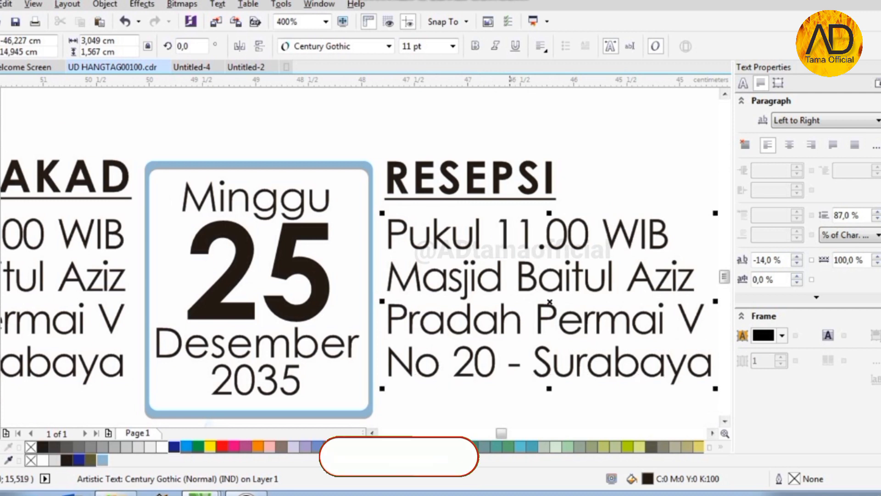
scroll(448, 234, down, 1)
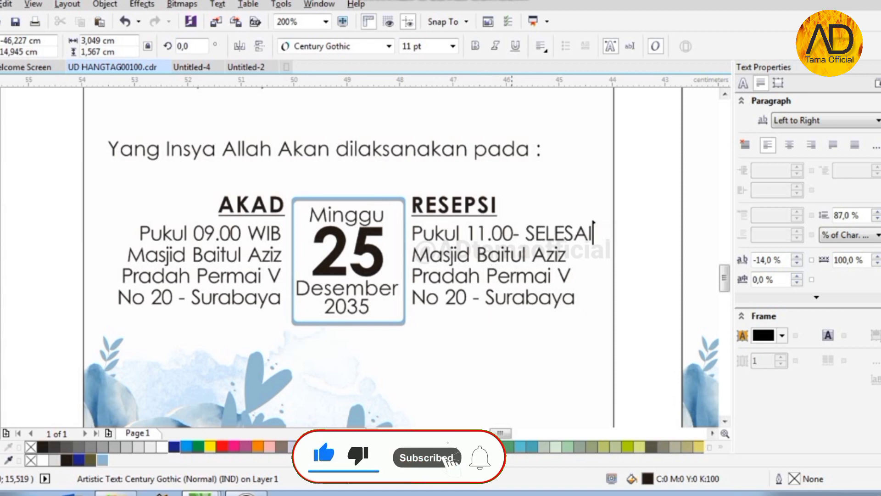
- Replace the RESEPSI block's last three lines with 'Vasa Hotel Surabaya' and start a new line
drag(412, 255, 595, 327)
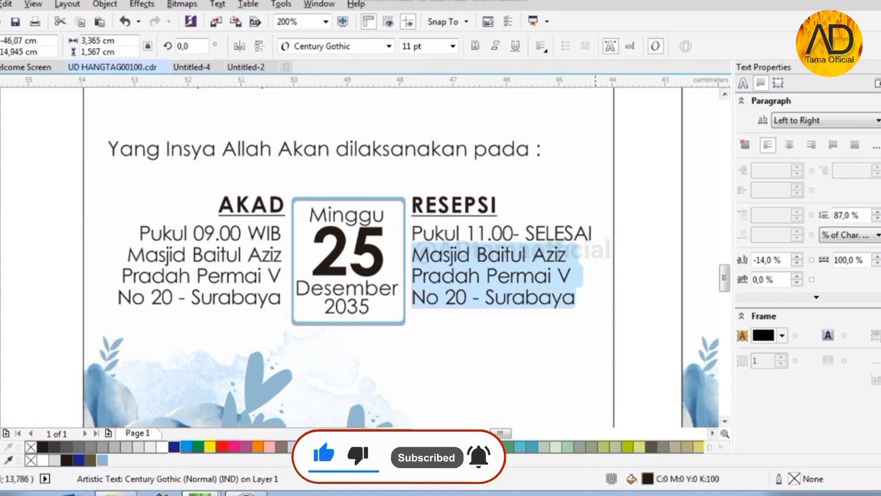
text(Vasa Hotel Su)
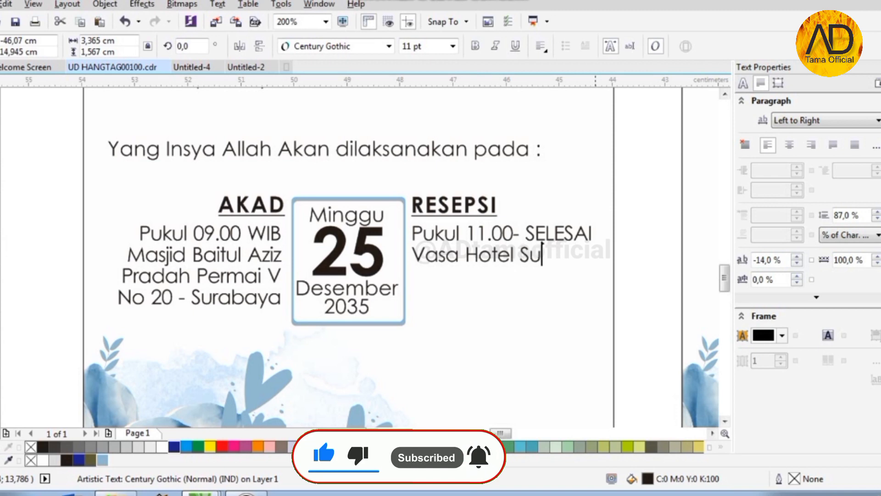
text(rabaya)
key(Return)
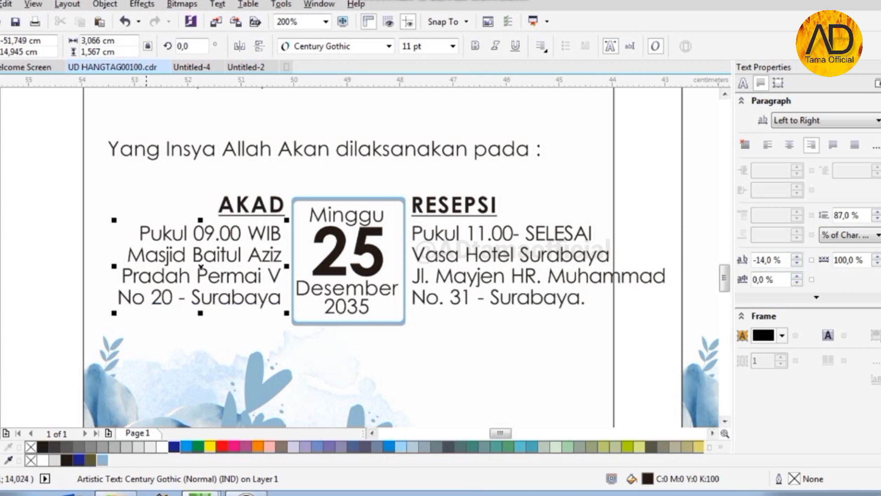
- Narrow the RESEPSI block to 92%, set it to 10 pt, and select all event details
click(609, 274)
drag(671, 267, 649, 268)
click(453, 46)
click(425, 109)
scroll(403, 198, down, 1)
drag(214, 185, 533, 281)
scroll(374, 194, up, 1)
scroll(449, 205, down, 1)
- Set the AKAD address block to 10 pt
click(322, 238)
click(453, 46)
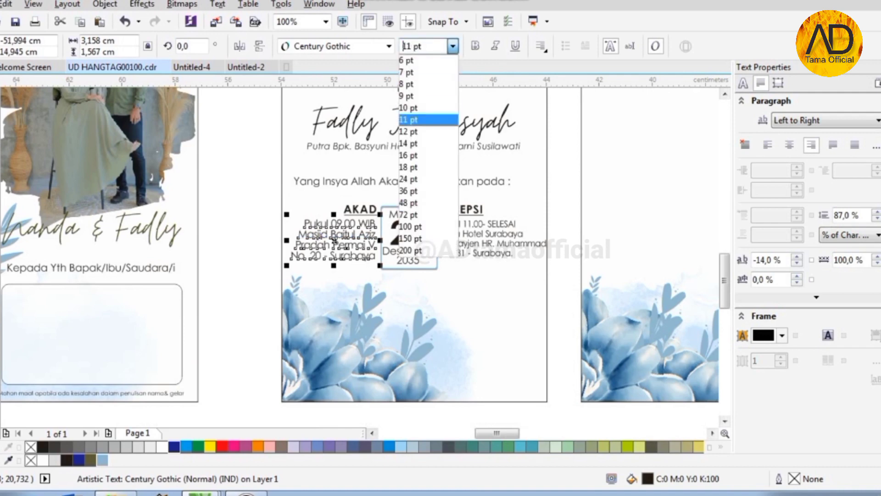
click(425, 110)
scroll(336, 238, up, 1)
click(340, 189)
scroll(428, 269, down, 1)
scroll(588, 259, up, 2)
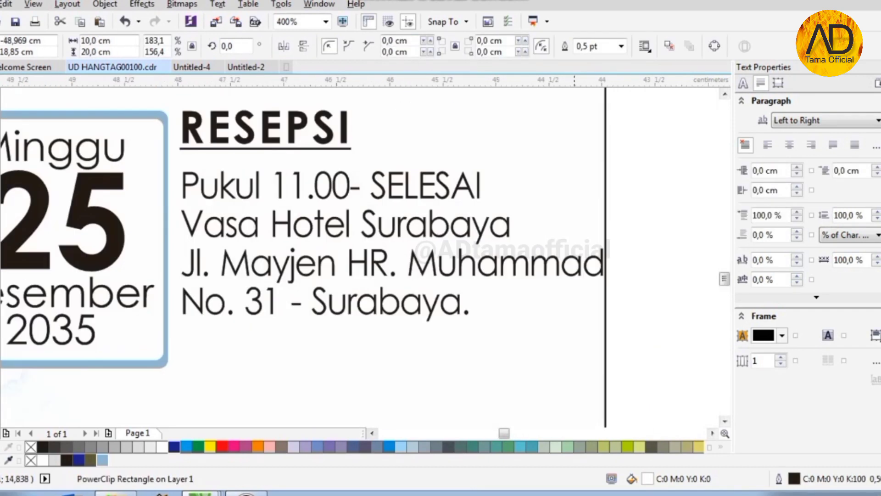
- Keep the date text at 10 pt with looser line spacing, nudge it up, and narrow the date box
click(589, 259)
scroll(588, 260, down, 1)
click(333, 274)
click(453, 46)
click(425, 109)
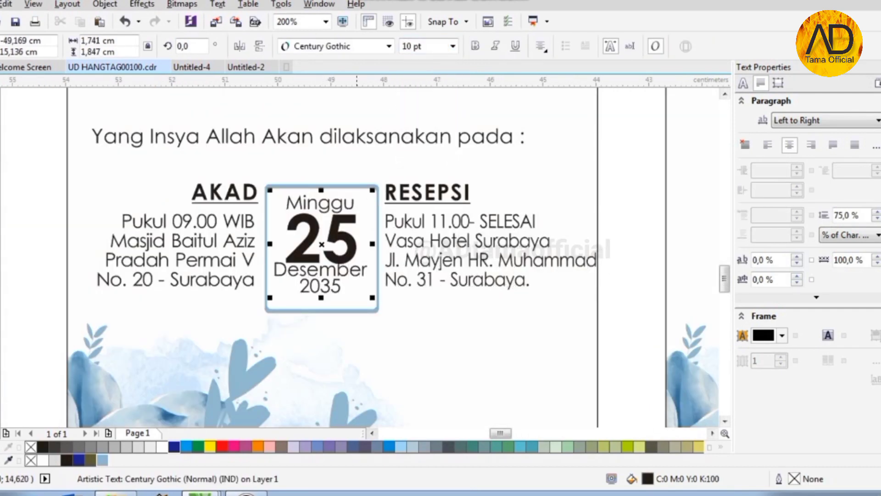
click(876, 213)
click(876, 213)
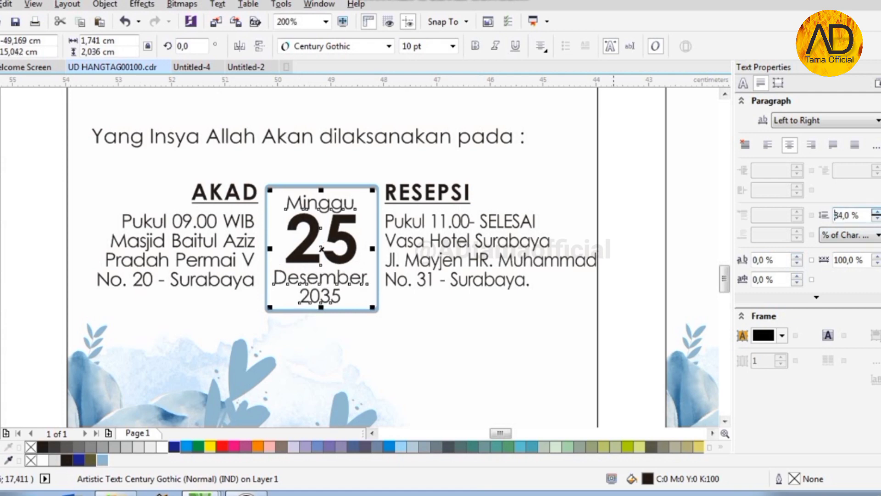
click(877, 212)
click(877, 213)
scroll(316, 210, up, 2)
key(Up)
key(Up)
scroll(366, 155, down, 1)
click(462, 186)
drag(468, 260, 459, 261)
- Try centring the four central objects, then undo it and clear the selection
shift+click(398, 220)
shift+click(399, 167)
shift+click(404, 116)
key(c)
scroll(404, 175, down, 1)
key(ctrl+z)
click(684, 155)
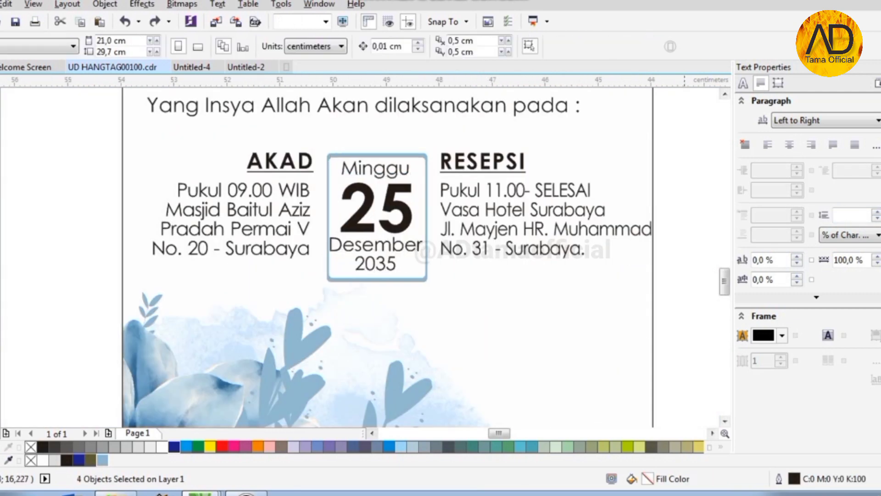
- Move the RESEPSI block closer to the date box and left-align it
click(280, 161)
shift+click(482, 160)
drag(431, 139, 685, 279)
key(l)
scroll(452, 161, up, 2)
drag(444, 194, 416, 194)
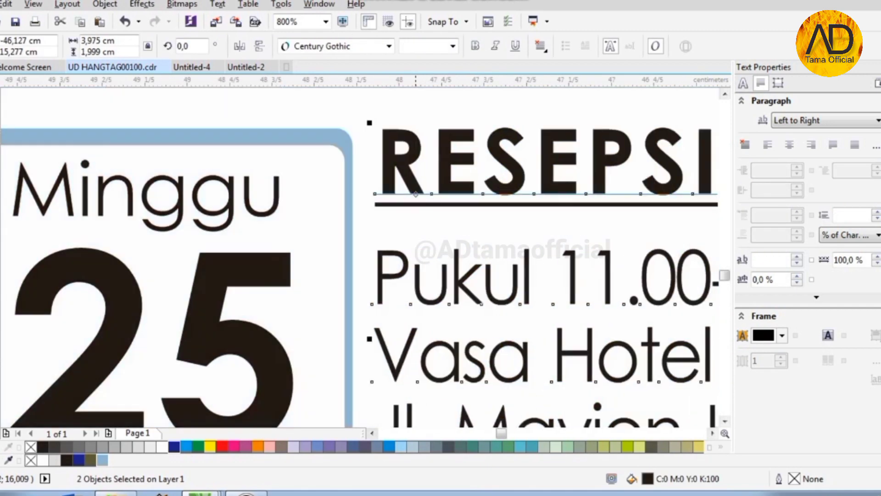
scroll(575, 206, down, 2)
- Right-align the AKAD address block and nudge it to the right
drag(169, 167, 349, 255)
key(r)
scroll(401, 231, up, 2)
key(Right)
key(Right)
key(Right)
key(Right)
key(Right)
key(Right)
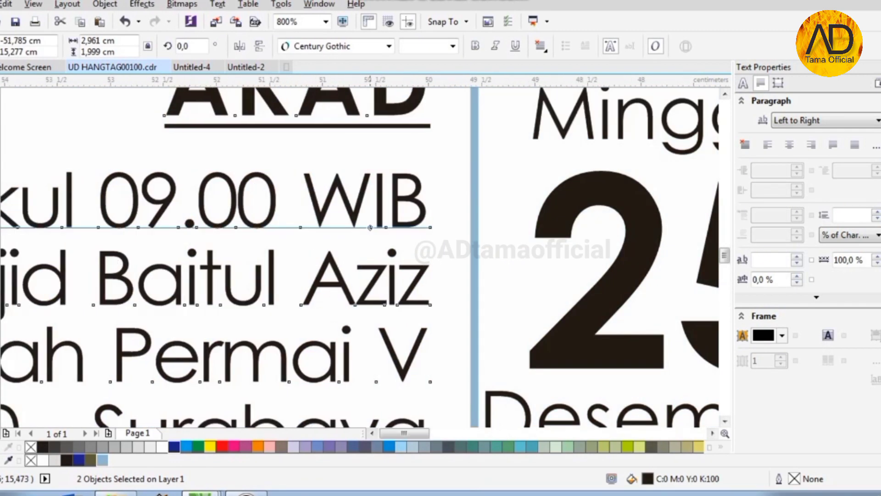
scroll(361, 232, down, 2)
key(Escape)
- Loosen character and line spacing of both AKAD and RESEPSI address blocks
click(360, 244)
shift+click(654, 248)
click(797, 256)
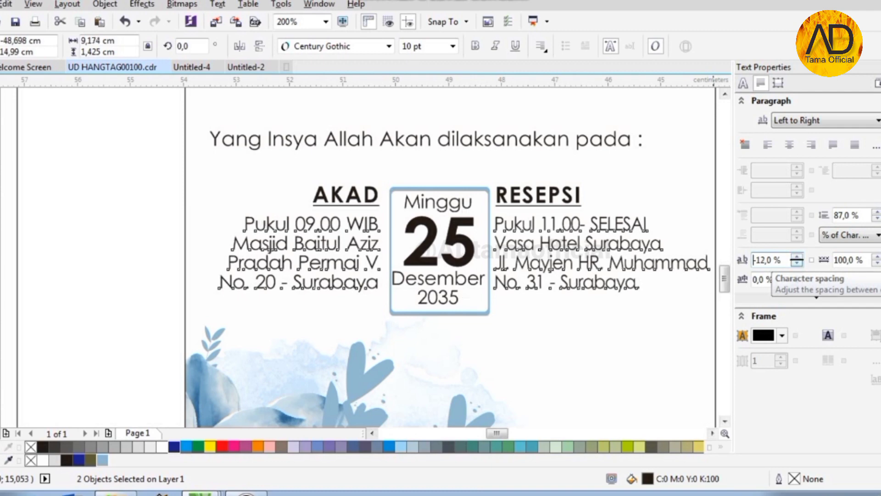
click(876, 212)
scroll(431, 237, down, 1)
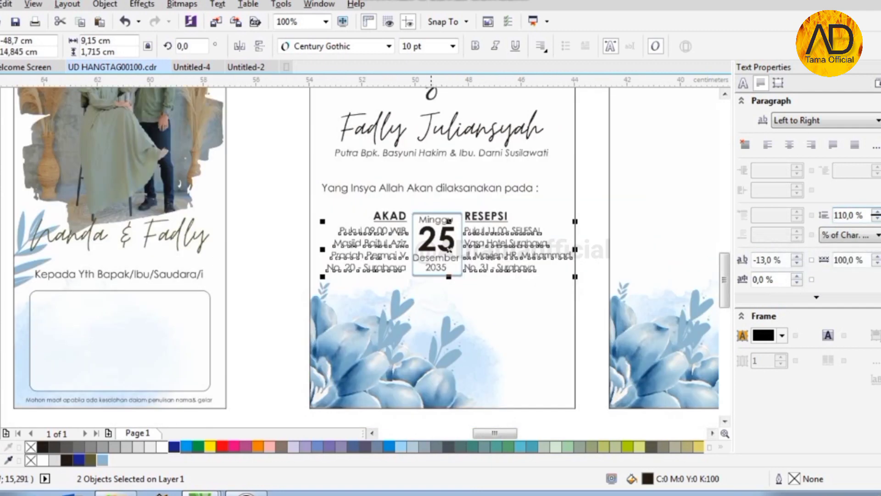
- Nudge the event objects up and centre the heading on the panel frame
drag(601, 269, 601, 281)
scroll(465, 187, up, 1)
key(Up)
click(465, 182)
shift+click(684, 105)
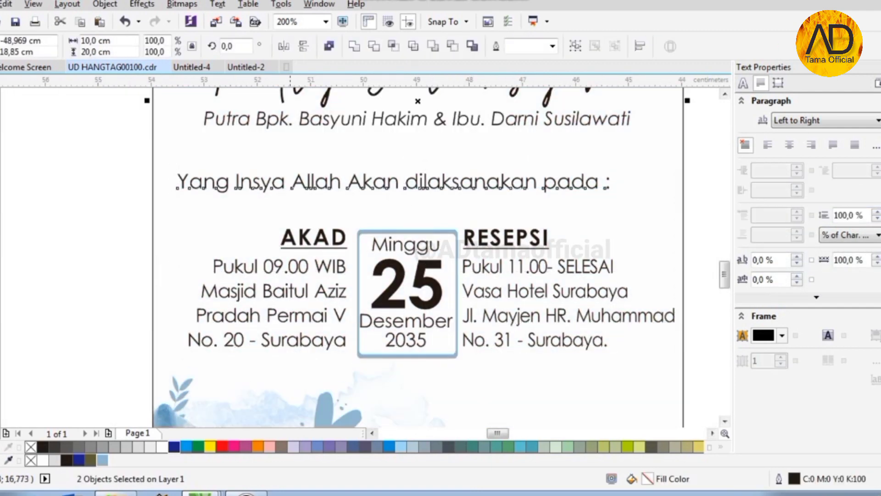
key(c)
scroll(321, 175, down, 1)
- Move the AKAD, date and RESEPSI block up toward the heading
drag(204, 194, 514, 276)
scroll(393, 206, up, 1)
drag(393, 206, 394, 181)
scroll(394, 179, down, 1)
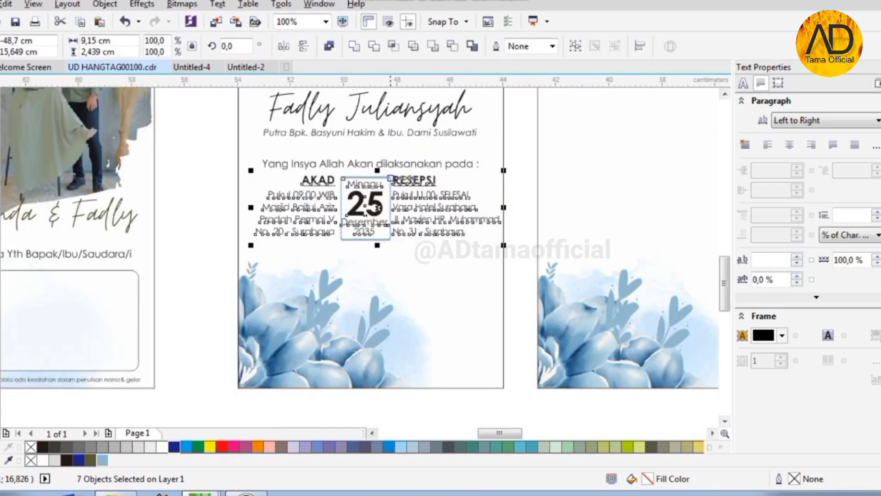
scroll(423, 306, down, 1)
key(Escape)
scroll(386, 206, down, 1)
scroll(375, 159, up, 1)
- Shift all the middle panel texts up, then select the eight lower text objects
drag(331, 183, 489, 327)
scroll(412, 184, up, 1)
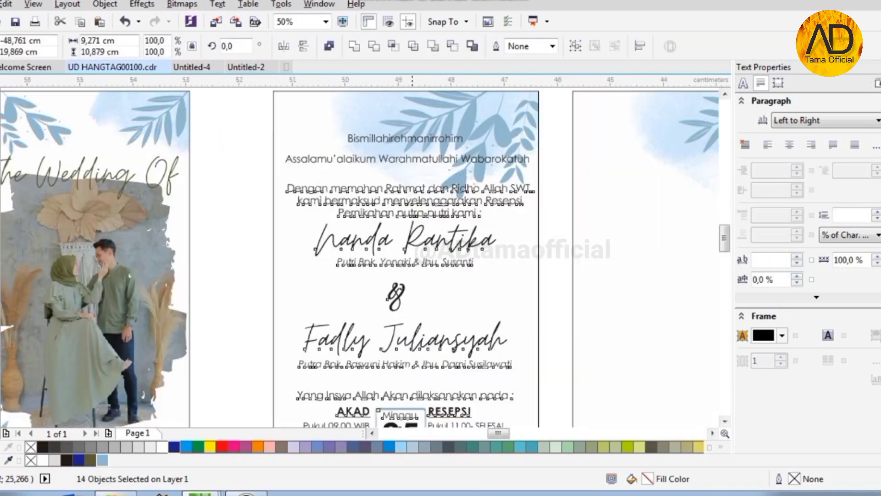
scroll(412, 186, up, 1)
drag(412, 185, 412, 160)
scroll(422, 157, down, 1)
key(Escape)
scroll(420, 215, down, 1)
drag(345, 281, 486, 367)
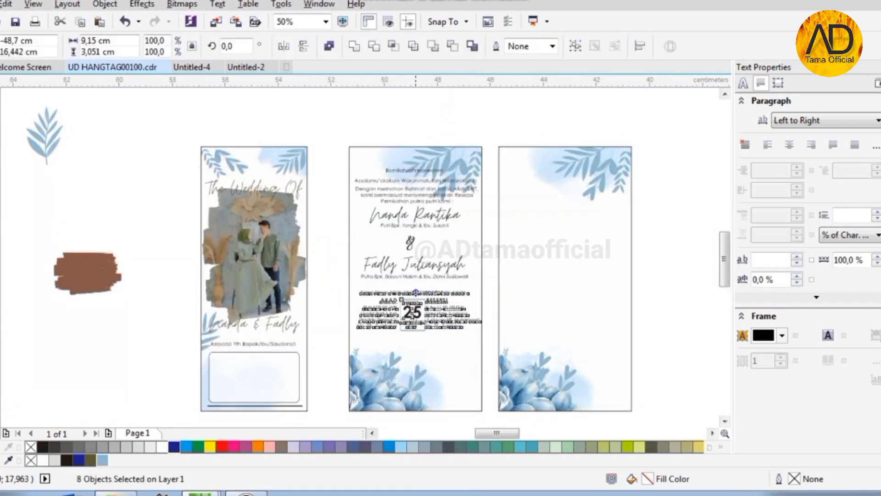
- Move the lower texts further up the middle panel
scroll(416, 293, up, 3)
drag(415, 292, 418, 246)
scroll(417, 246, down, 3)
scroll(413, 340, up, 1)
- Add the centred 'Merupakan suatu kehormatan' invitation paragraph below the event details
key(F8)
click(306, 268)
text(Me)
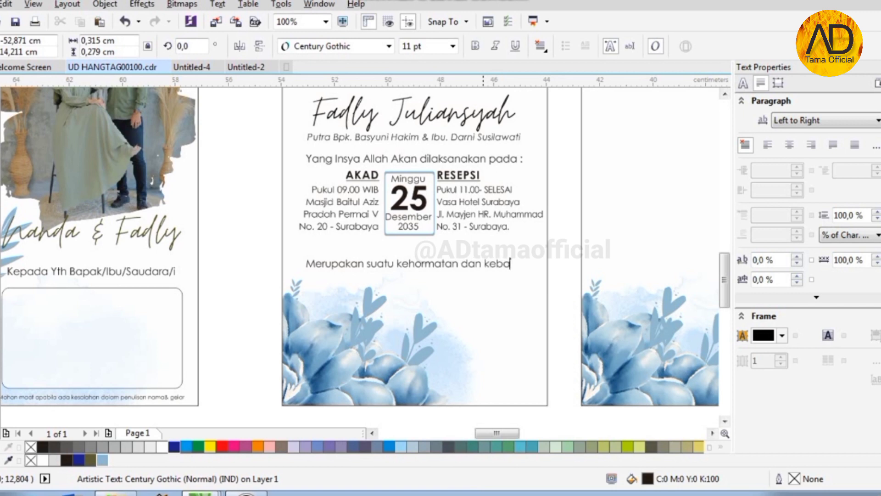
text(, apabila Bpk/Ibu/Saudara/i berkenan)
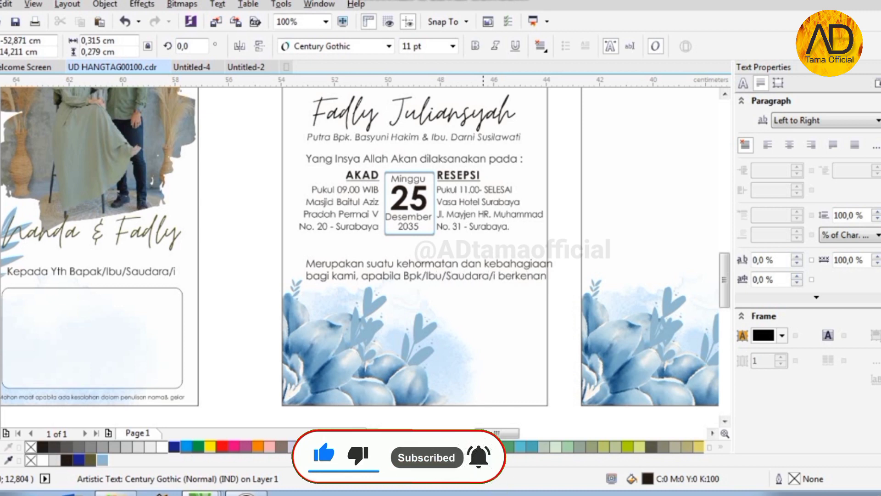
text(uk memberikan Do’a selamat)
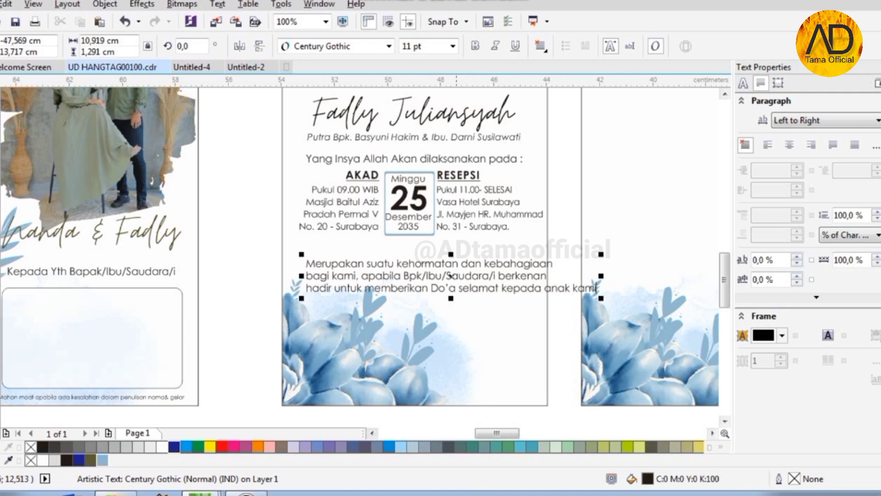
click(540, 46)
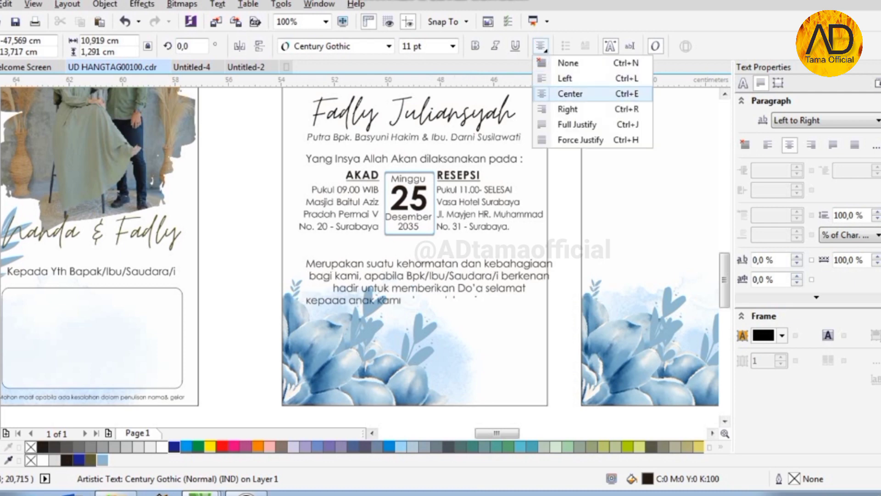
click(569, 93)
- Edit the paragraph's end and drop a copy of it lower on the panel
shift+click(465, 324)
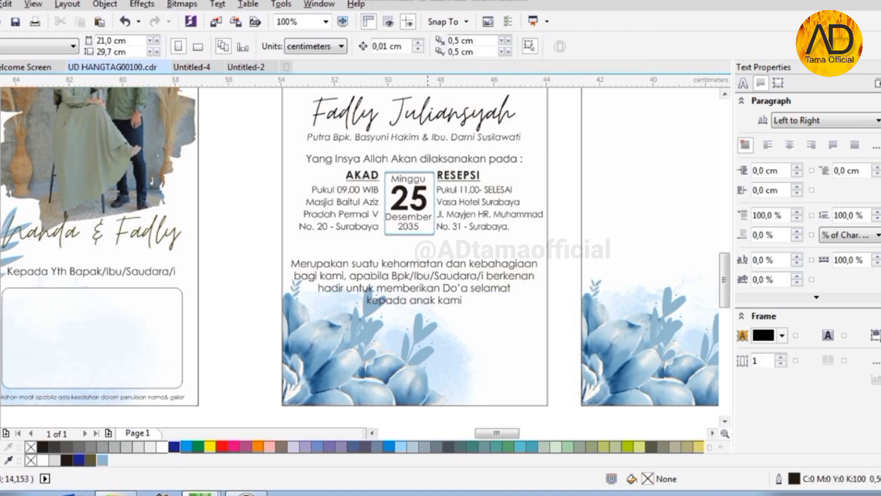
scroll(428, 264, up, 2)
click(500, 307)
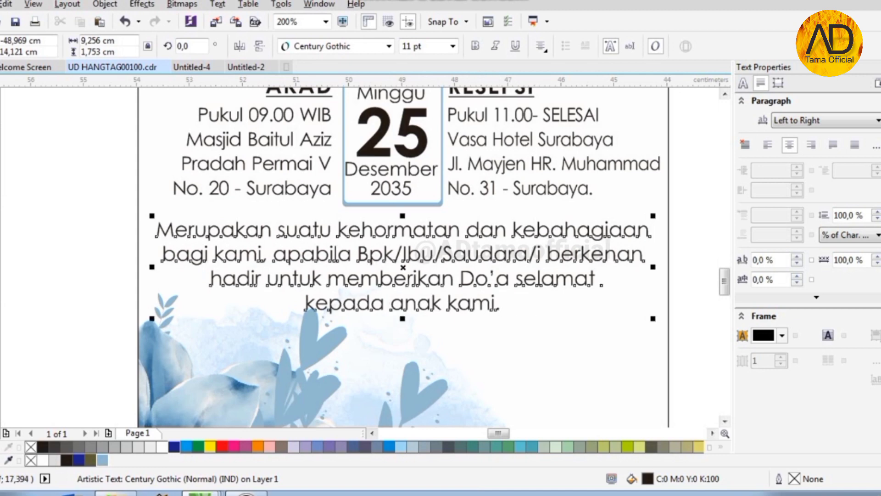
scroll(409, 268, down, 2)
scroll(339, 247, down, 1)
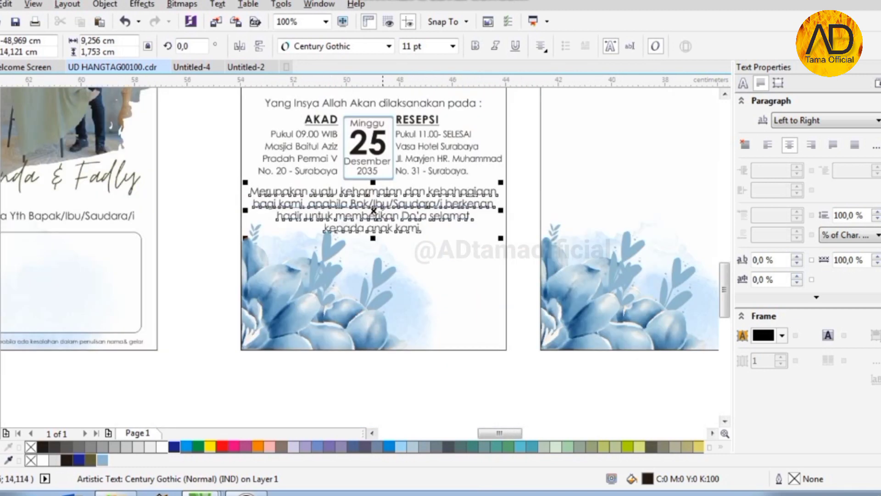
drag(374, 209, 374, 269)
right_click(373, 269)
click(373, 269)
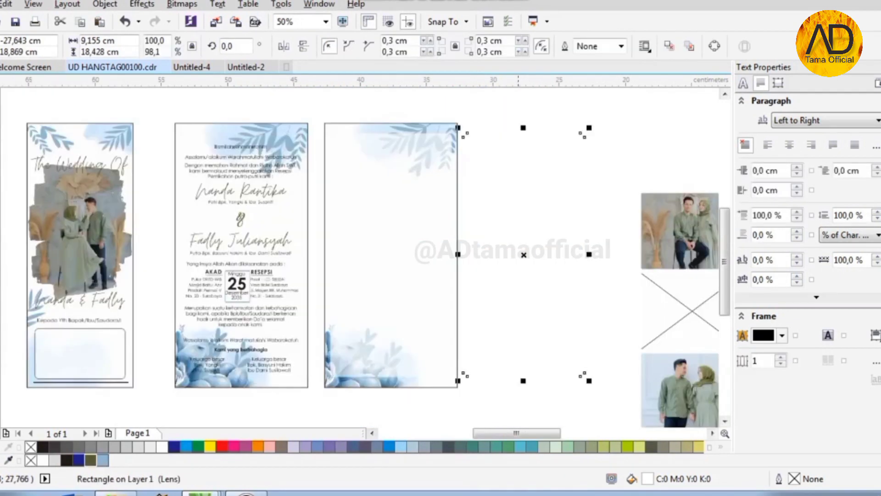
- Move the lens rectangle onto the middle card and centre it horizontally with the card
drag(518, 137, 248, 135)
scroll(217, 120, up, 1)
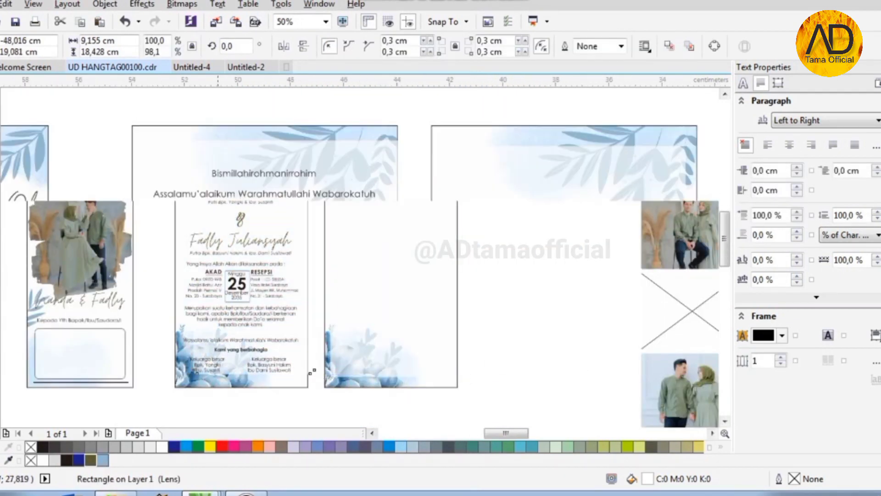
shift+click(459, 156)
key(e)
click(337, 131)
key(c)
key(Escape)
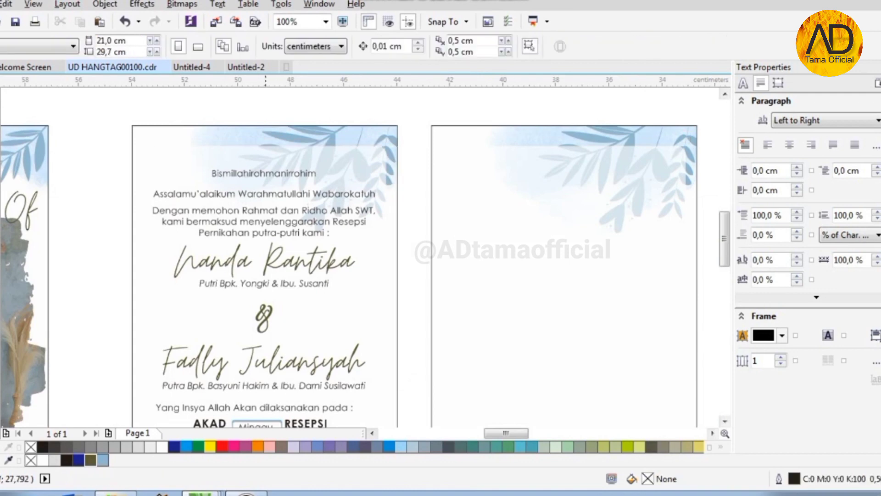
click(296, 160)
scroll(296, 169, up, 2)
scroll(518, 173, down, 1)
scroll(518, 167, down, 1)
scroll(512, 169, up, 1)
scroll(305, 274, down, 2)
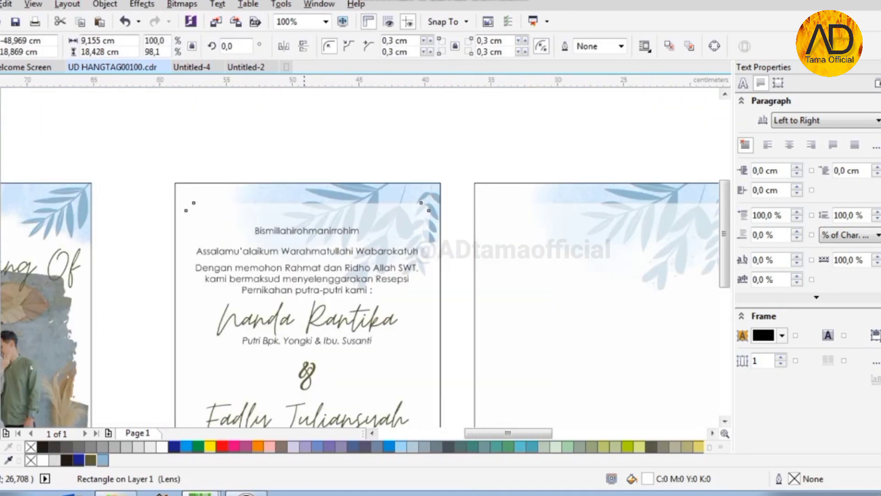
scroll(322, 354, up, 2)
scroll(279, 267, down, 2)
scroll(279, 328, up, 2)
scroll(243, 311, down, 2)
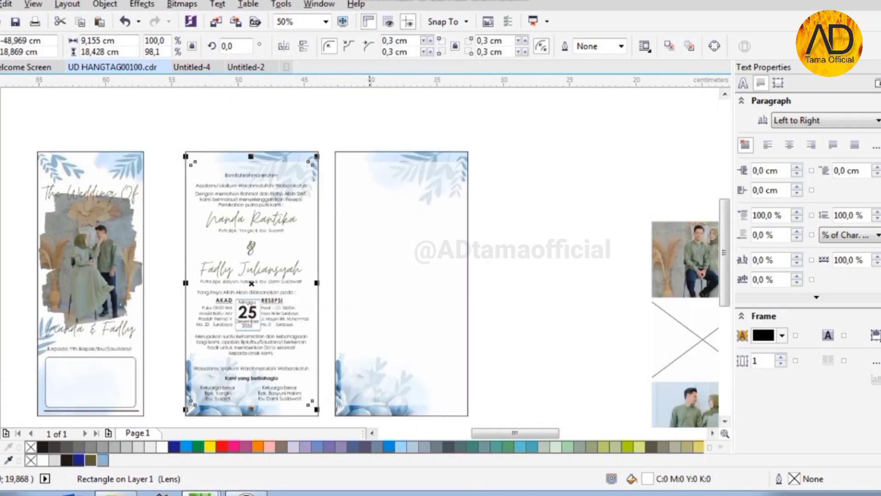
scroll(422, 158, up, 1)
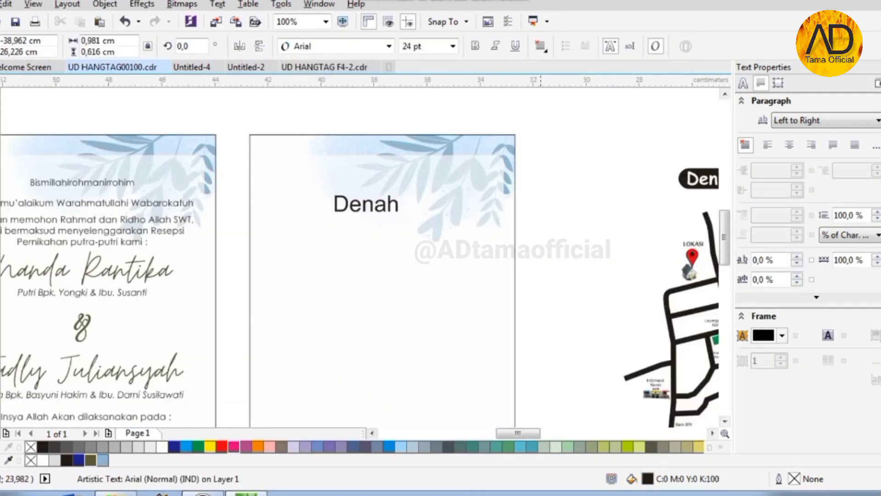
- Set the Denah Lokasi title font to Tw Cen MT Condensed Extra Bold
click(388, 46)
click(331, 100)
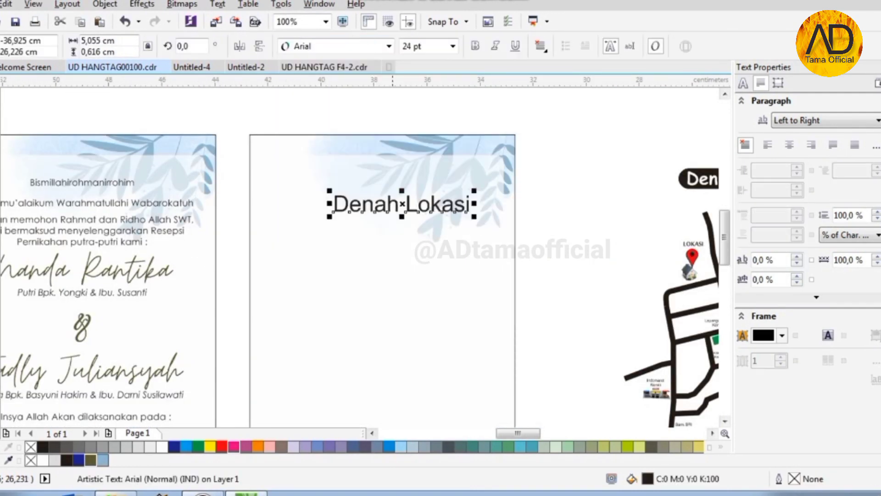
click(389, 46)
click(330, 134)
click(388, 46)
mouse_move(390, 274)
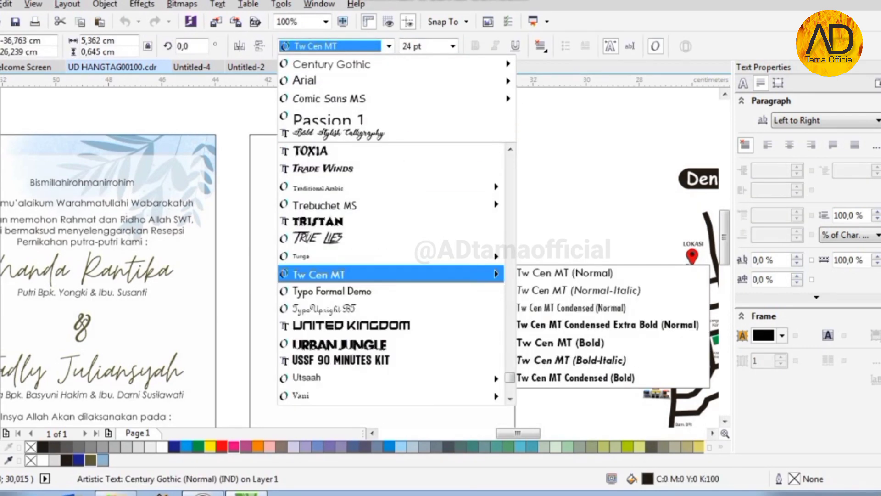
click(609, 325)
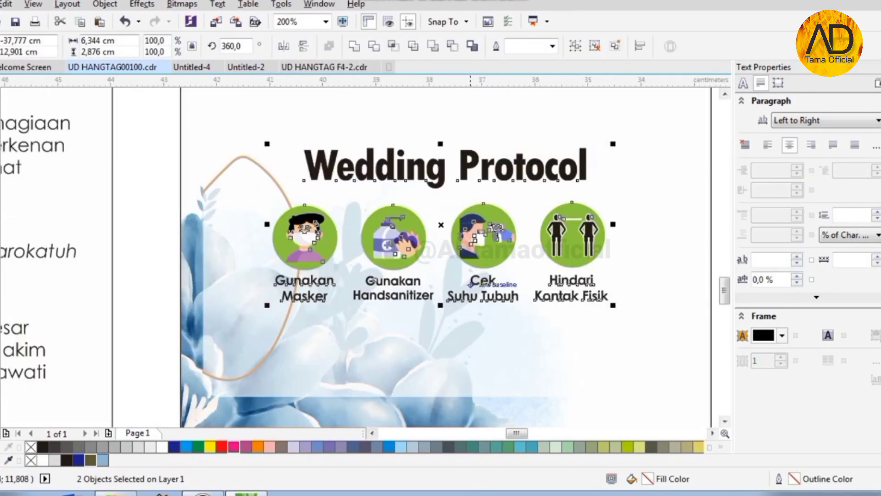
- Reposition the Wedding Protocol group and place the QR group just above it
drag(453, 161, 453, 259)
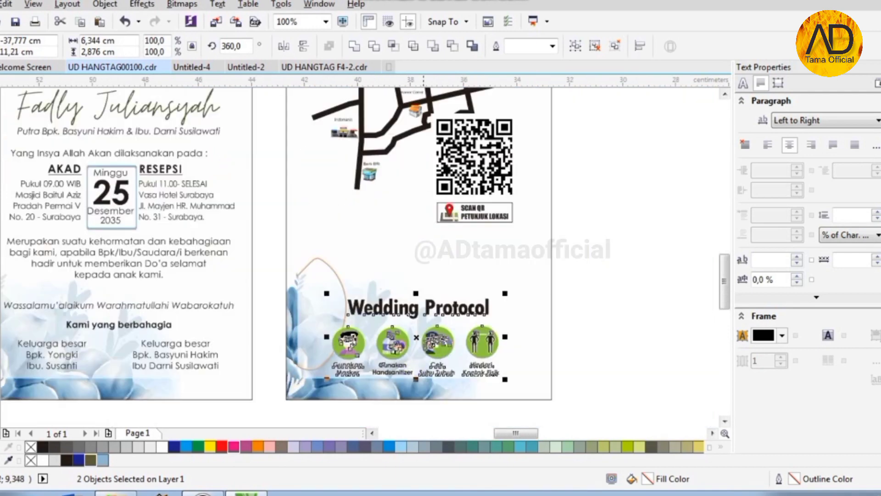
drag(474, 157, 474, 223)
key(Escape)
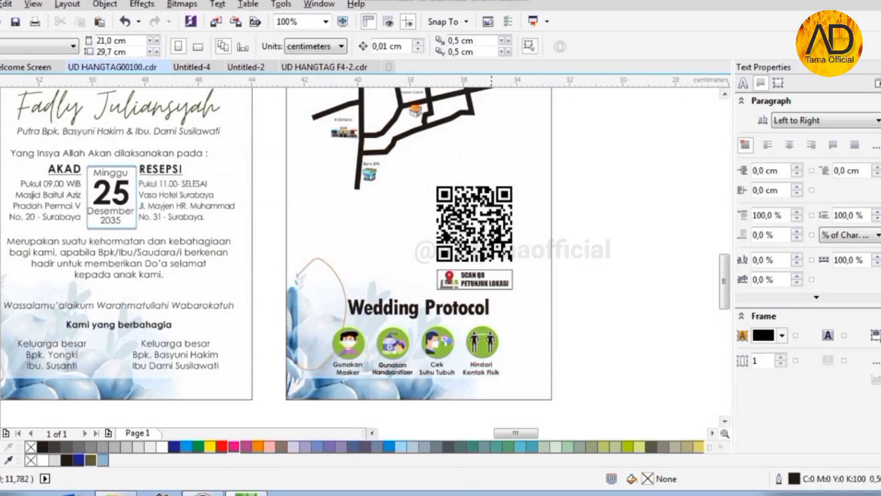
- Give the 'The Wedding Of' title a black drop shadow
scroll(483, 332, down, 2)
scroll(252, 198, up, 4)
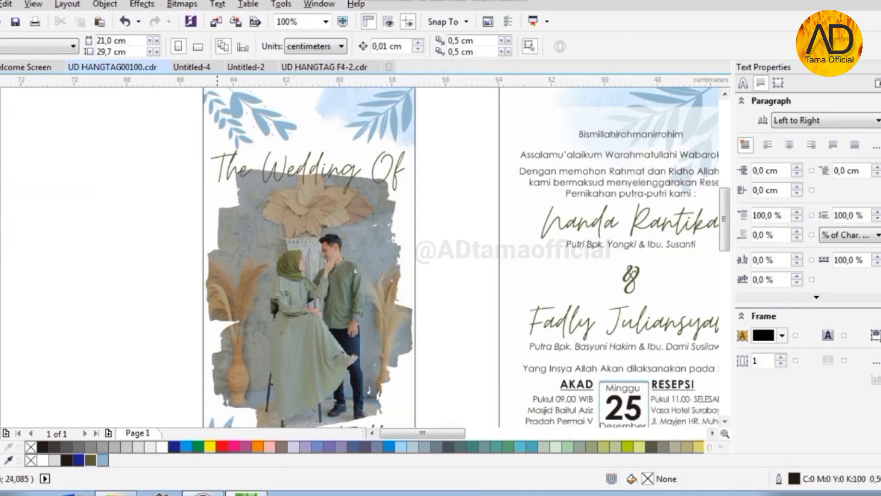
scroll(303, 220, down, 1)
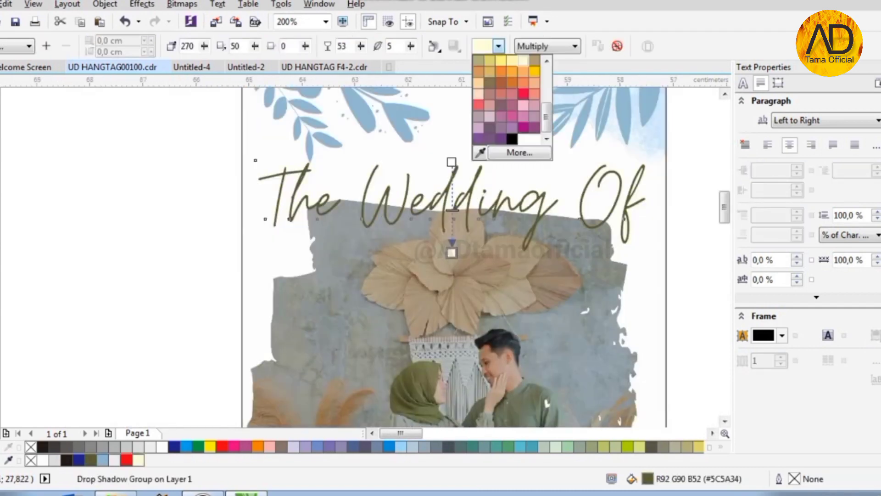
click(523, 60)
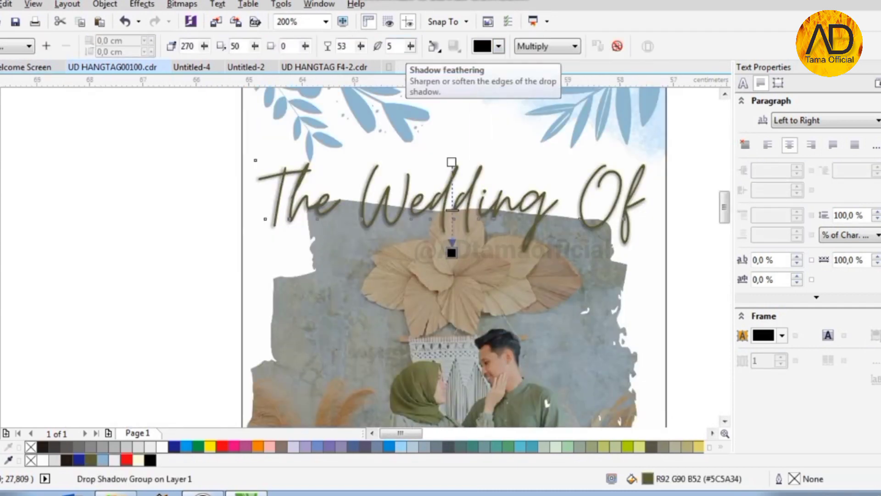
- Add a black drop shadow beneath the Nanda & Fadly names
scroll(271, 172, up, 2)
scroll(262, 149, down, 4)
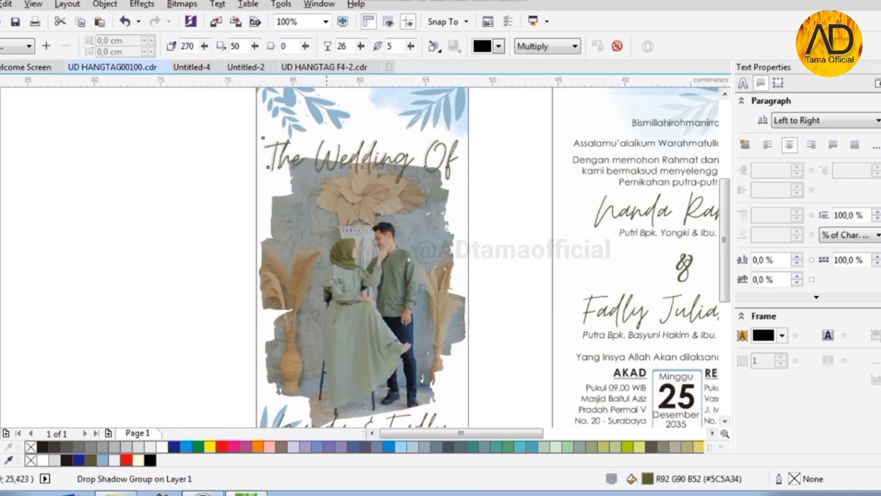
scroll(326, 317, up, 3)
click(354, 241)
scroll(379, 238, down, 1)
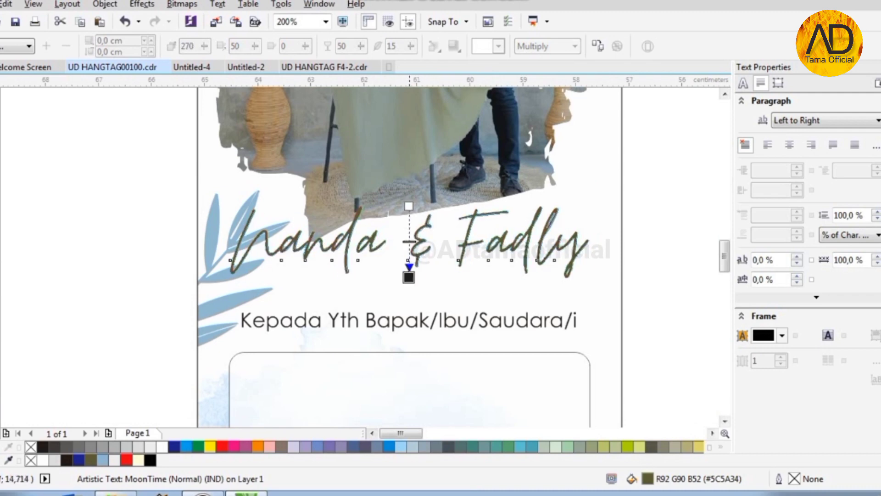
drag(409, 206, 409, 277)
scroll(403, 262, up, 1)
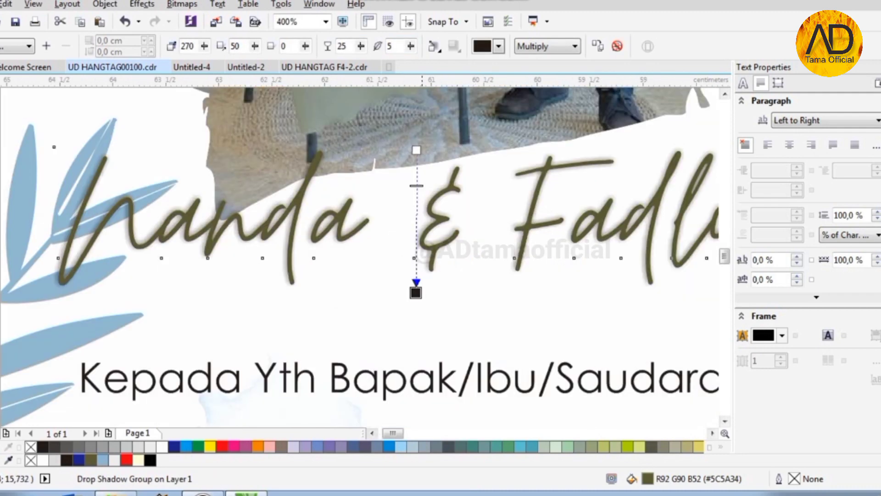
click(499, 46)
click(511, 138)
- Clear the selection and zoom out to view all three panels
key(space)
scroll(235, 195, down, 2)
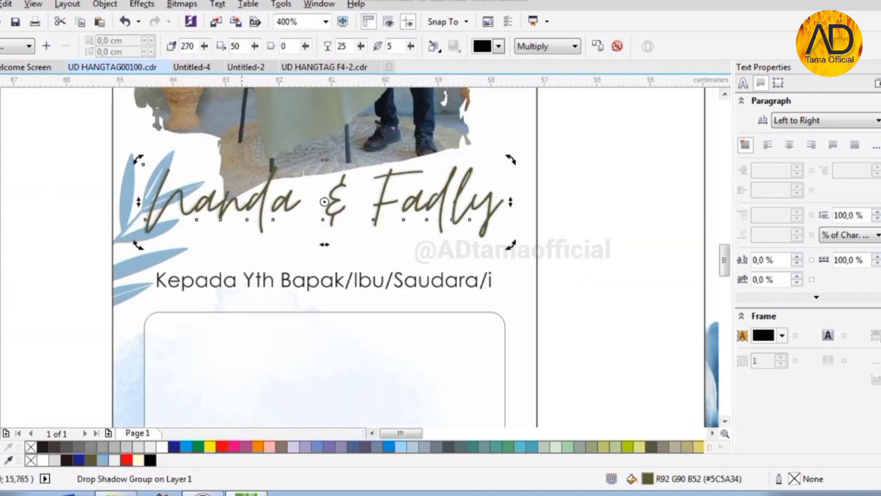
key(Escape)
scroll(377, 376, down, 1)
scroll(321, 375, up, 1)
scroll(316, 375, down, 1)
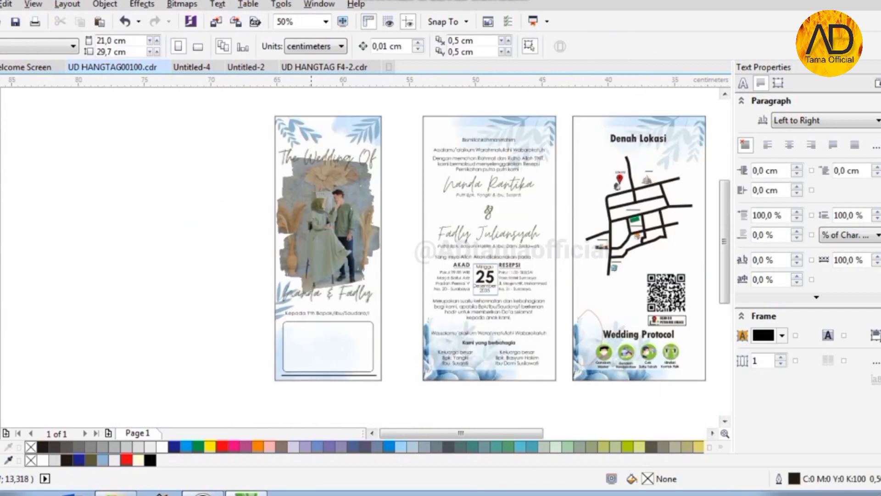
- Select the protocol icon group, then adjust an object on the right side of the layout
scroll(597, 342, up, 2)
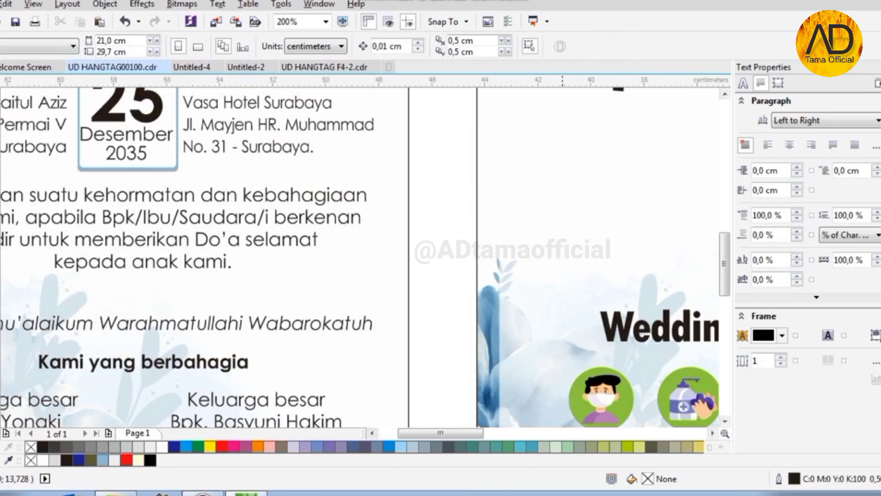
scroll(532, 284, down, 2)
scroll(623, 361, up, 1)
click(459, 259)
scroll(468, 256, up, 4)
scroll(415, 225, down, 4)
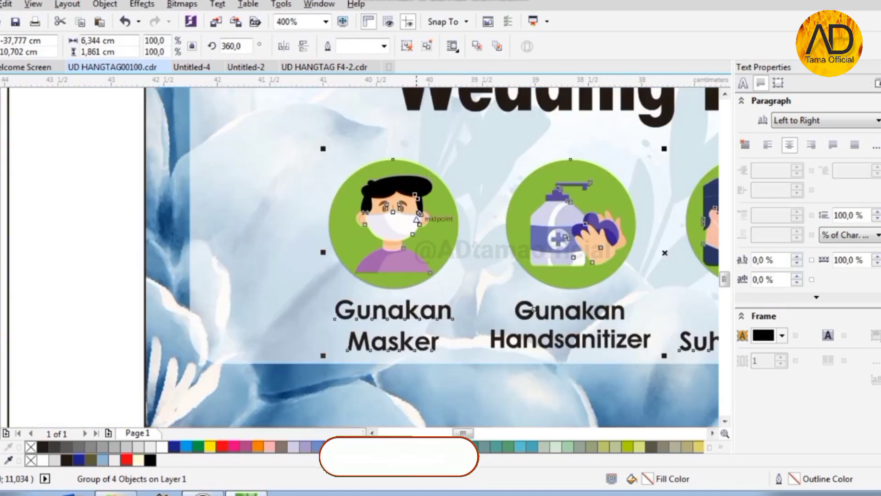
click(489, 373)
scroll(489, 373, down, 2)
scroll(464, 249, up, 1)
scroll(615, 174, down, 1)
scroll(423, 195, up, 2)
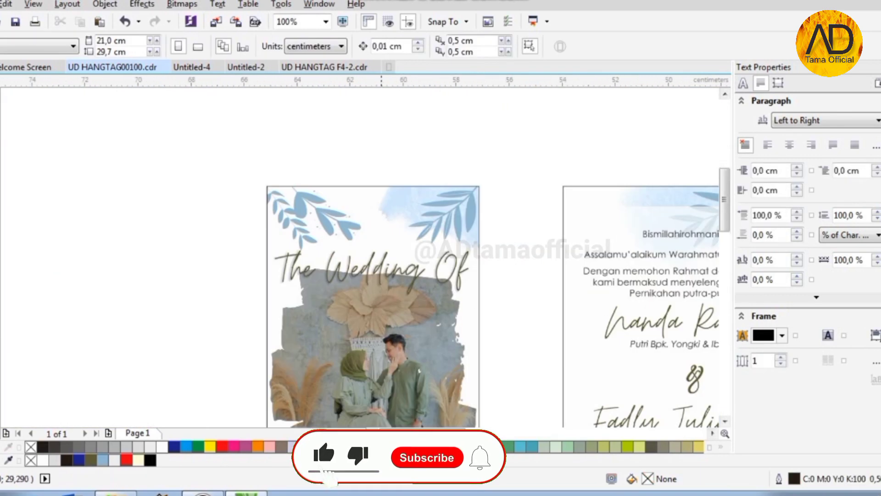
scroll(424, 189, down, 1)
scroll(482, 173, down, 1)
scroll(524, 181, up, 3)
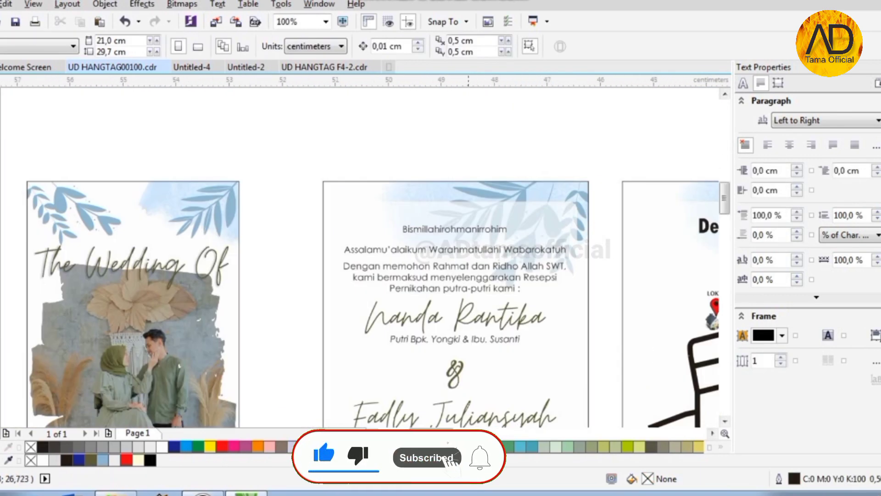
drag(724, 200, 725, 278)
scroll(238, 340, down, 2)
scroll(466, 145, up, 1)
scroll(491, 310, down, 1)
- Select every object and move all three panels onto the page
scroll(461, 157, up, 3)
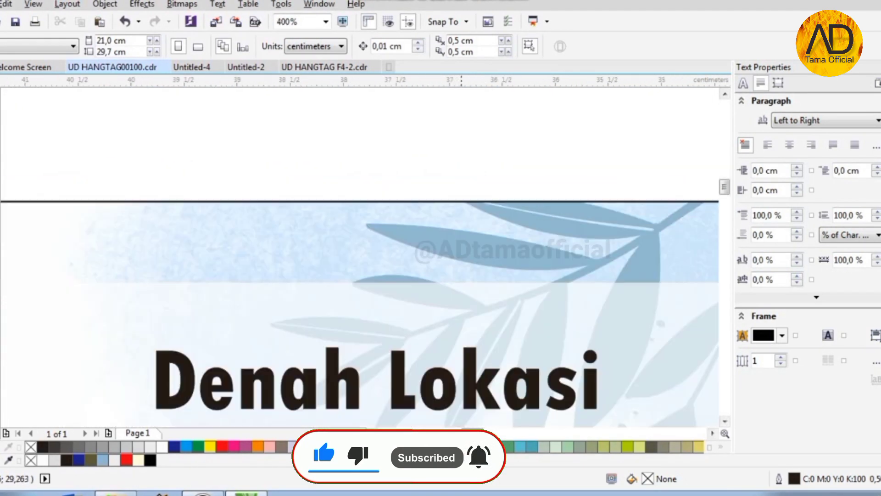
scroll(461, 157, down, 3)
scroll(461, 157, down, 1)
key(ctrl+a)
scroll(195, 263, down, 1)
drag(309, 230, 502, 238)
- Paste a copy of the blue leaf sprig and move it toward the middle card
scroll(501, 238, up, 2)
key(Escape)
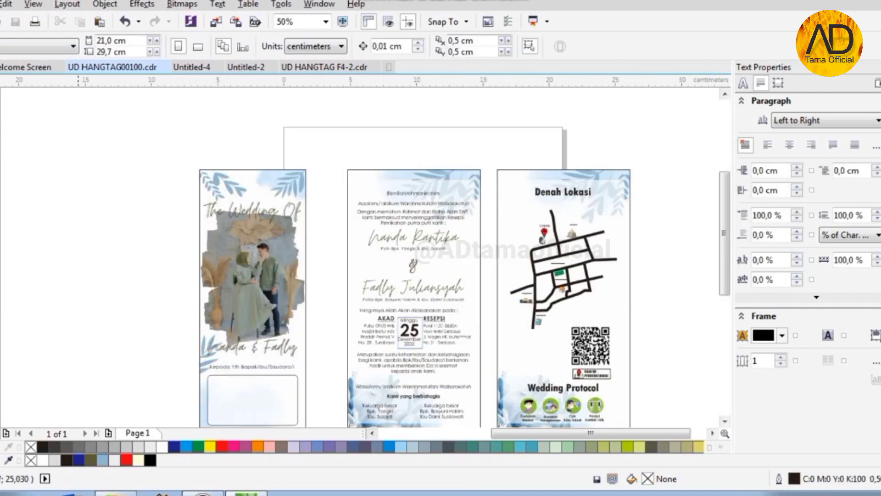
scroll(118, 153, down, 1)
scroll(263, 218, up, 1)
scroll(494, 210, up, 1)
key(ctrl+v)
drag(541, 285, 338, 264)
- Intersect the leaf with the card rectangle, delete the untrimmed leftover, and send both pieces to back
scroll(479, 285, down, 1)
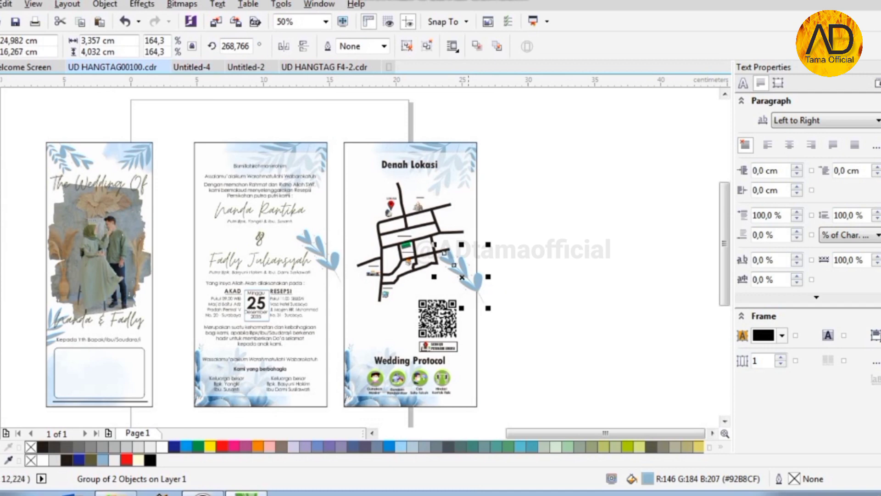
click(473, 324)
scroll(475, 323, up, 1)
scroll(487, 254, up, 1)
shift+click(484, 248)
click(394, 46)
drag(488, 228, 576, 237)
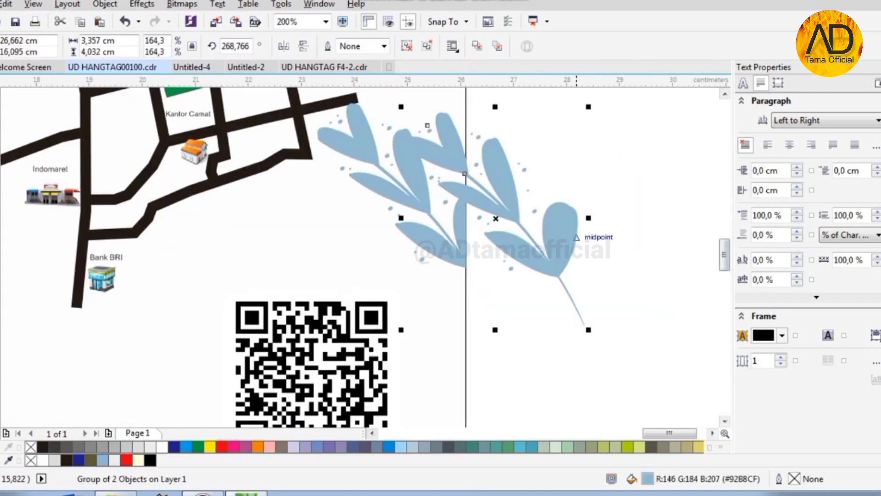
key(Delete)
click(456, 247)
key(shift+Page_Down)
click(436, 353)
key(shift+Page_Down)
click(587, 285)
- Intersect the leaf on the middle card with its rectangle, then remove the original leaf group
scroll(586, 285, down, 2)
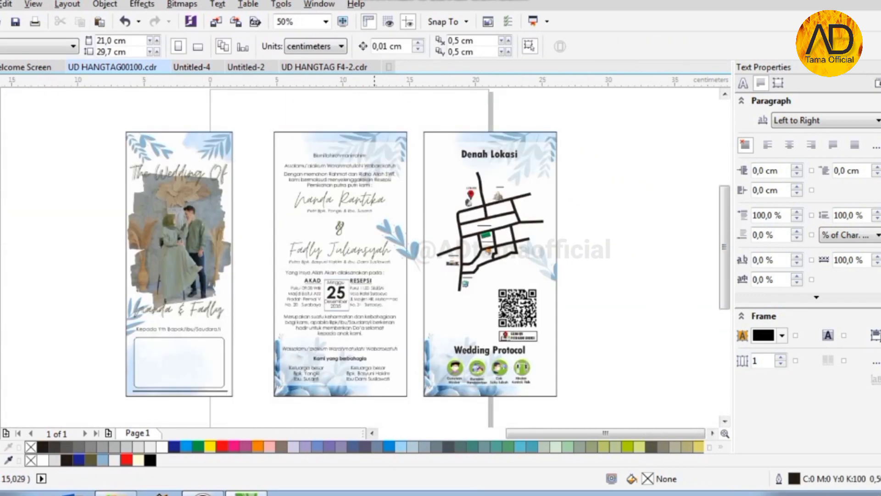
scroll(415, 234, up, 1)
click(410, 269)
shift+click(383, 307)
click(393, 46)
click(415, 252)
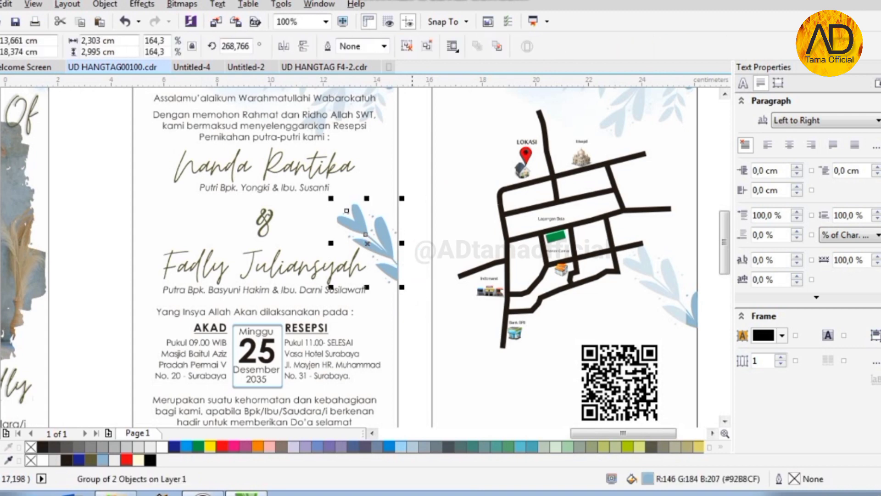
key(shift+Page_Down)
click(385, 322)
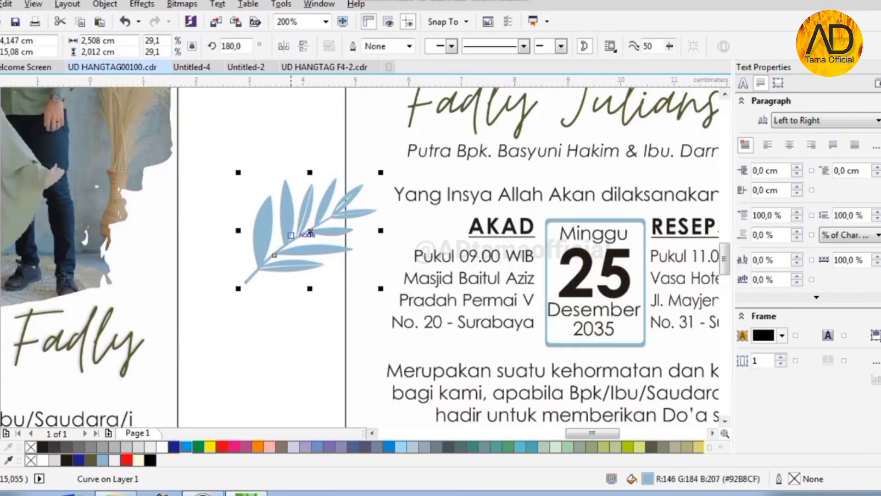
drag(290, 236, 373, 184)
- Position the trimmed leaf between the couple's names, beside the '&'
scroll(337, 295, down, 1)
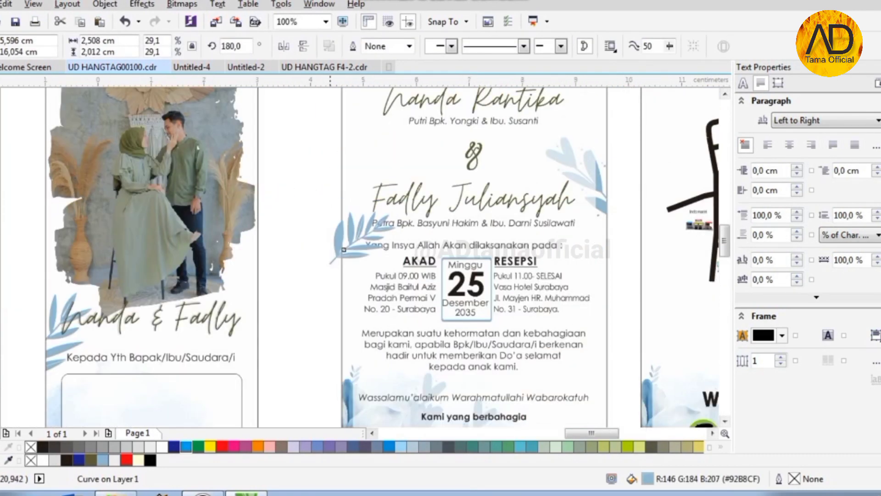
scroll(344, 250, up, 1)
drag(359, 390, 376, 226)
click(618, 345)
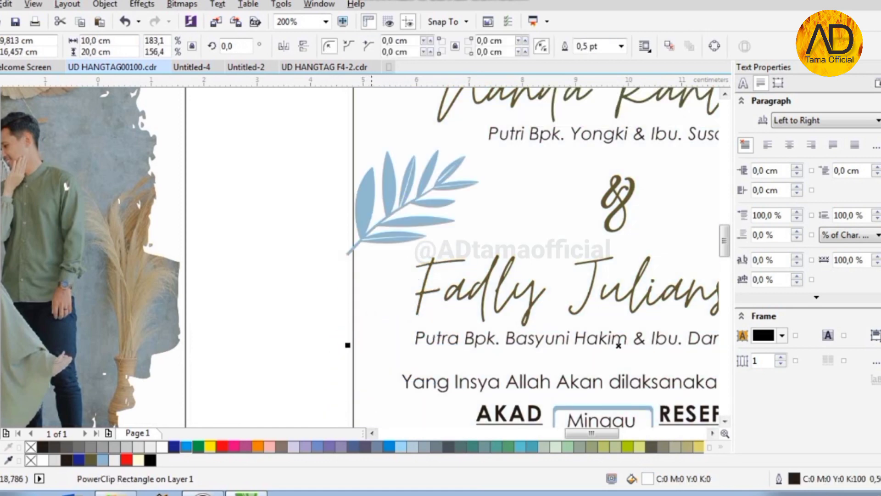
shift+click(356, 216)
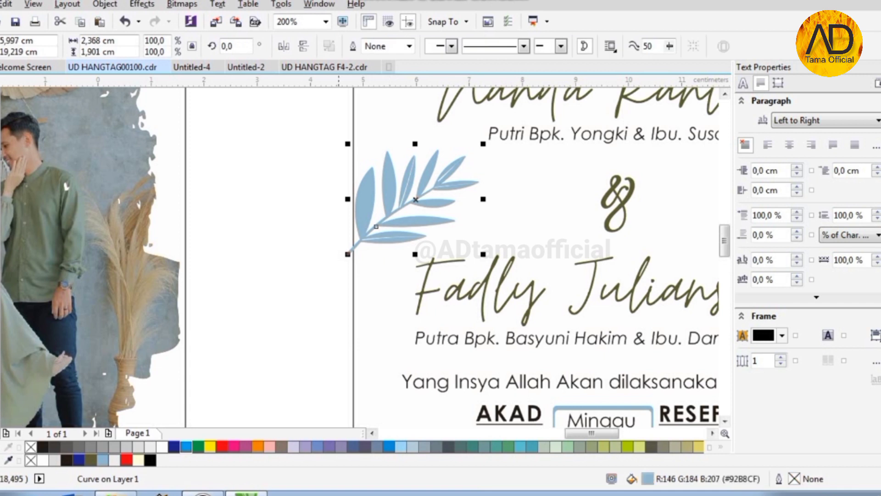
click(352, 240)
click(347, 255)
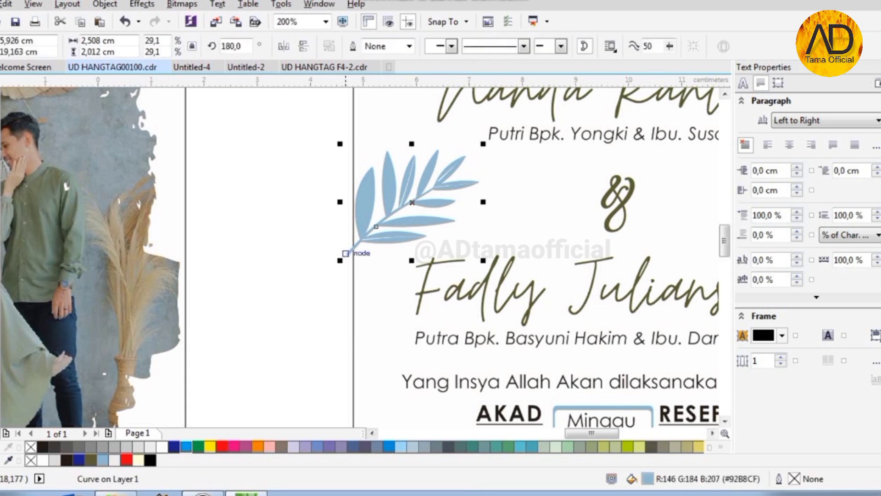
click(346, 251)
click(360, 238)
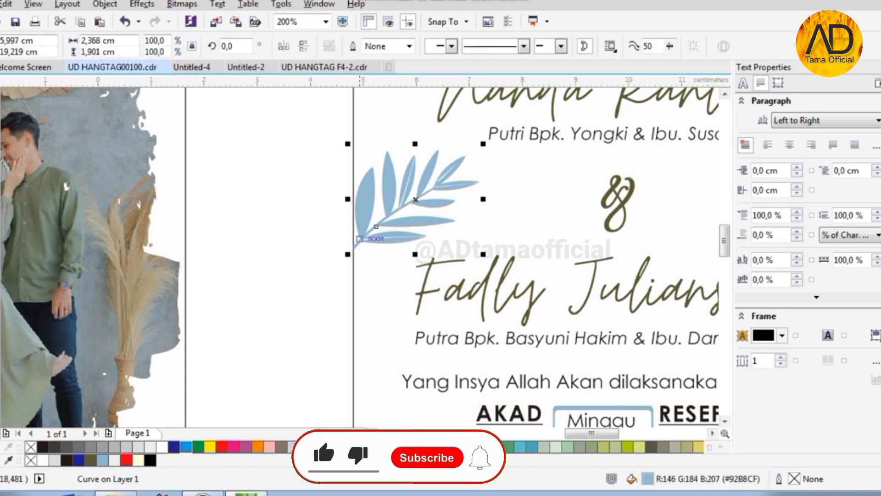
- Check the right-hand leaf group and review the decorated middle panel
scroll(314, 244, down, 1)
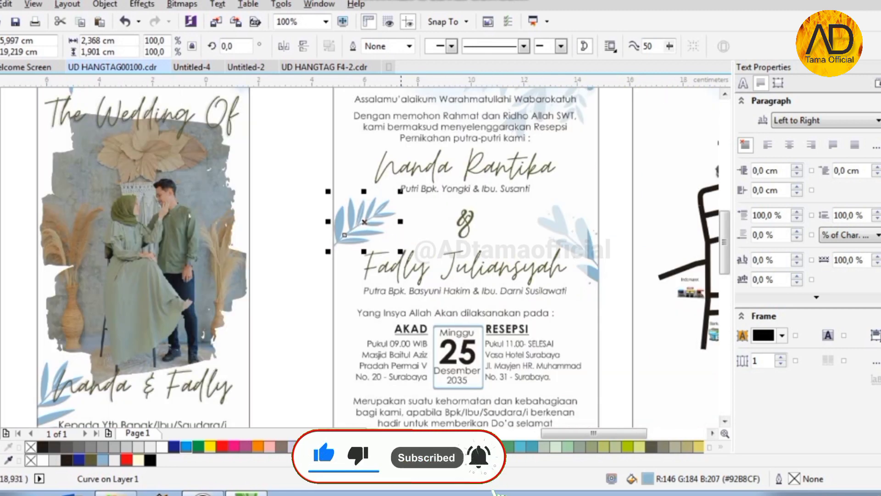
scroll(399, 188, up, 1)
scroll(399, 188, down, 1)
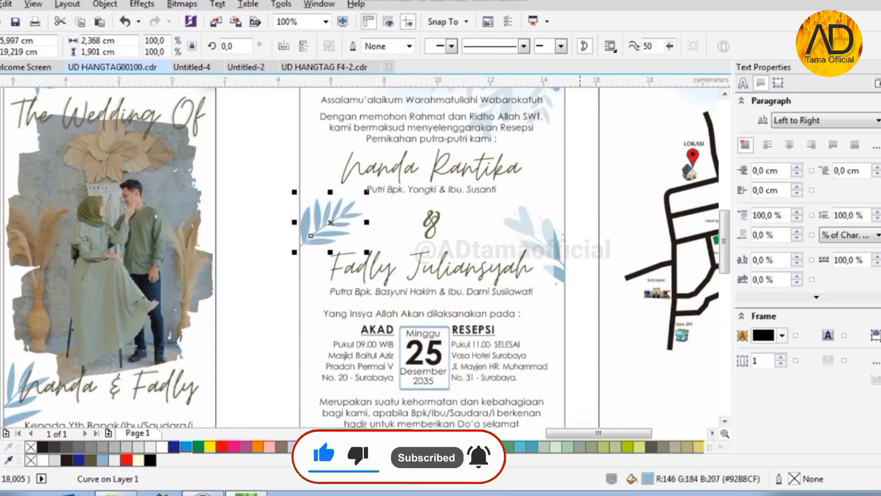
scroll(615, 257, up, 1)
click(561, 262)
click(373, 217)
scroll(373, 218, down, 1)
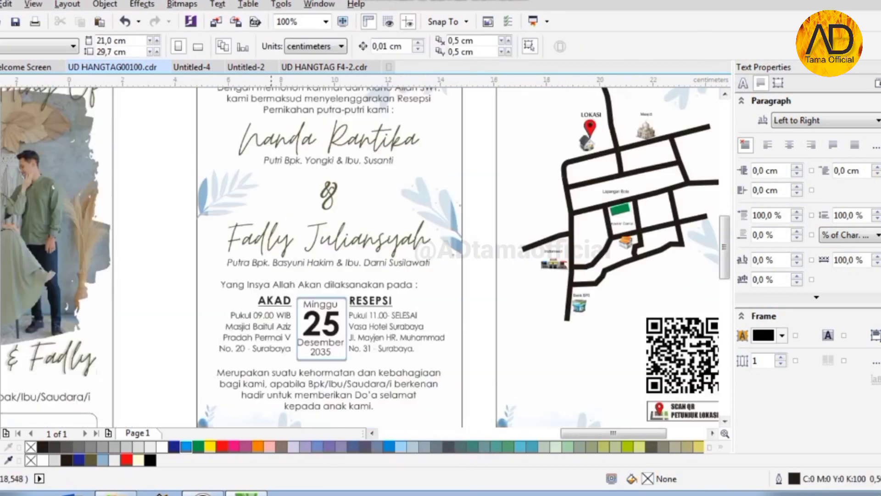
scroll(178, 231, up, 1)
scroll(214, 237, down, 2)
scroll(371, 122, up, 1)
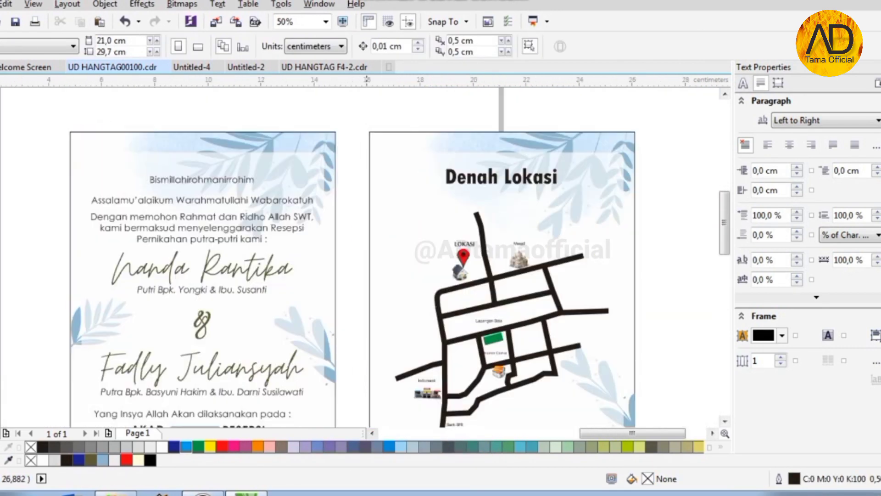
- Select the whole imposed A4 layout to check it
scroll(372, 121, down, 1)
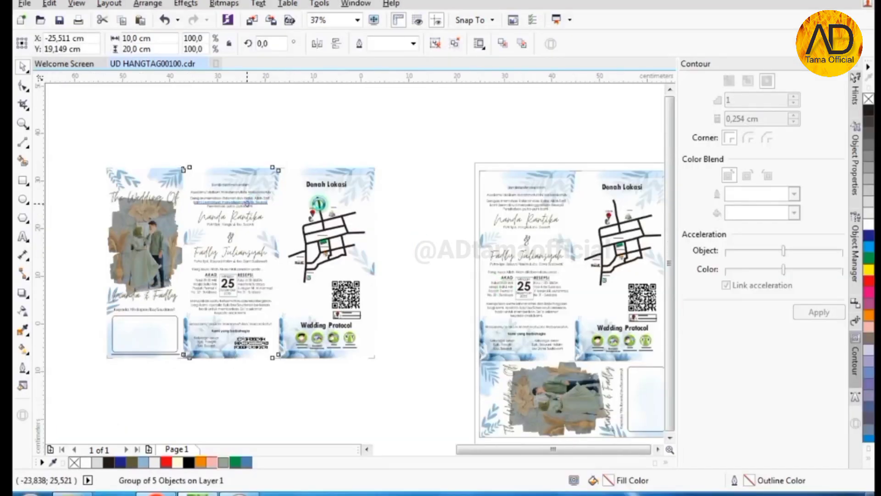
scroll(344, 247, down, 2)
drag(426, 149, 596, 343)
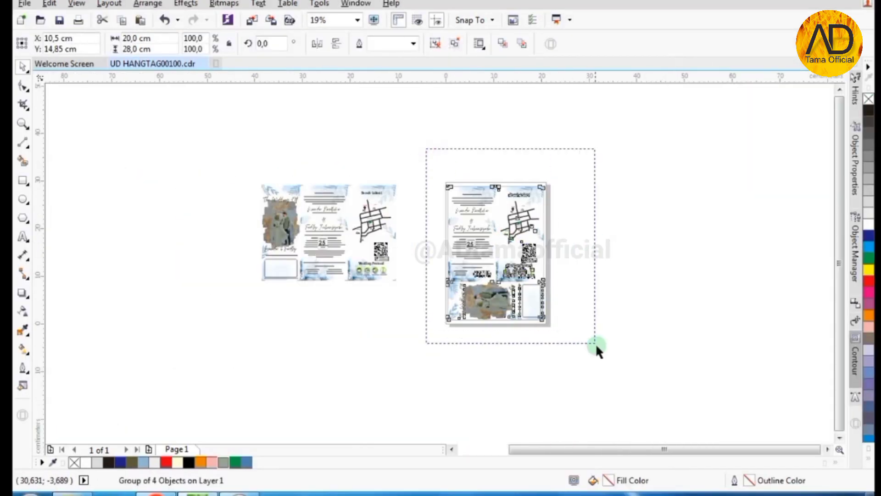
click(621, 251)
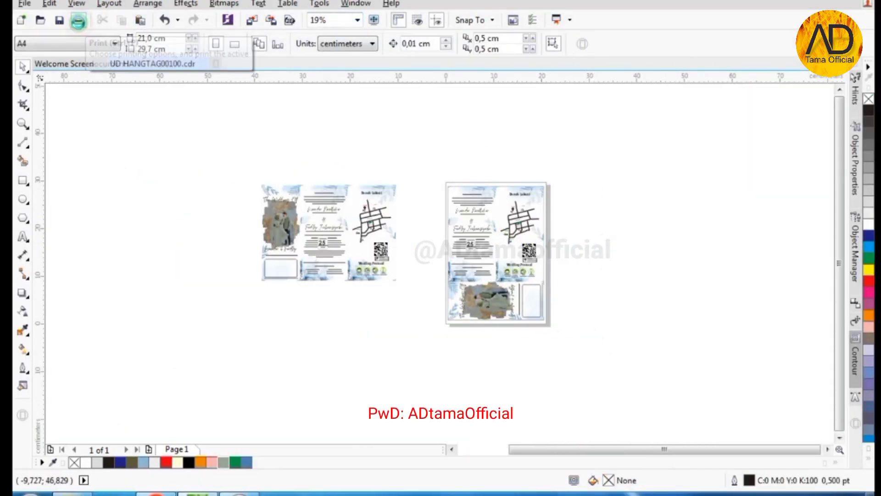
- Print to the EPSON L3210 Series with print quality set to Tinggi
click(78, 19)
click(500, 133)
click(413, 157)
click(588, 135)
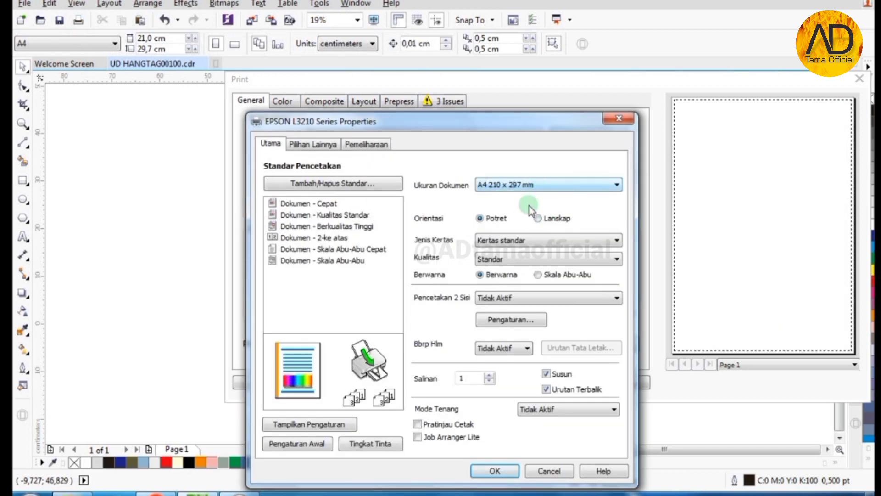
click(516, 264)
click(526, 306)
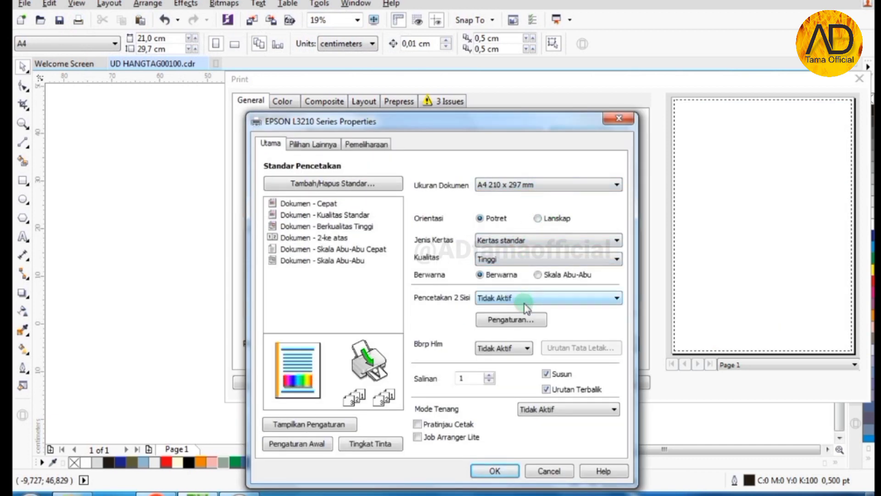
click(495, 471)
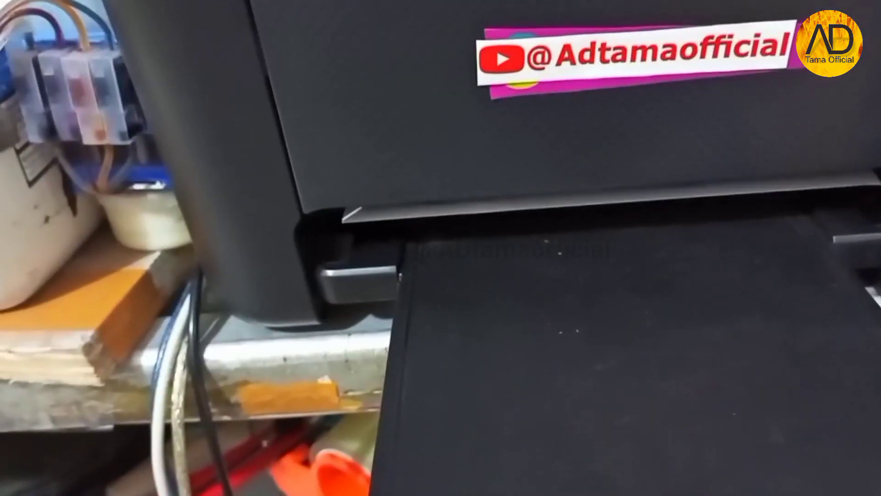